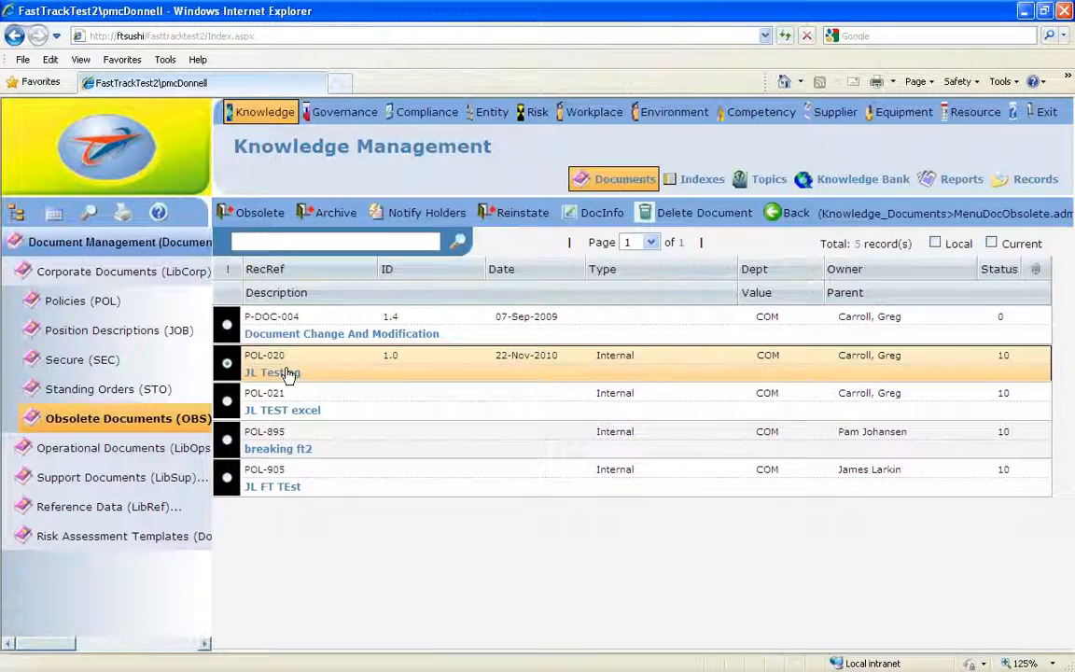
- Reinstate the obsolete document POL-020 with a ReOpen entry
click(520, 215)
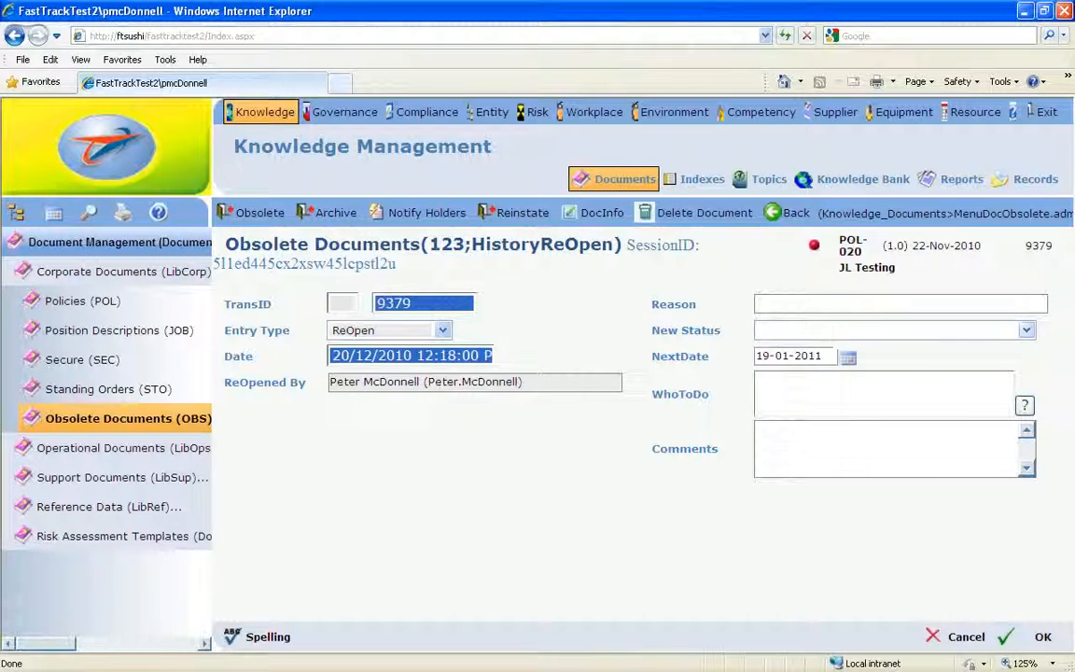
click(1056, 641)
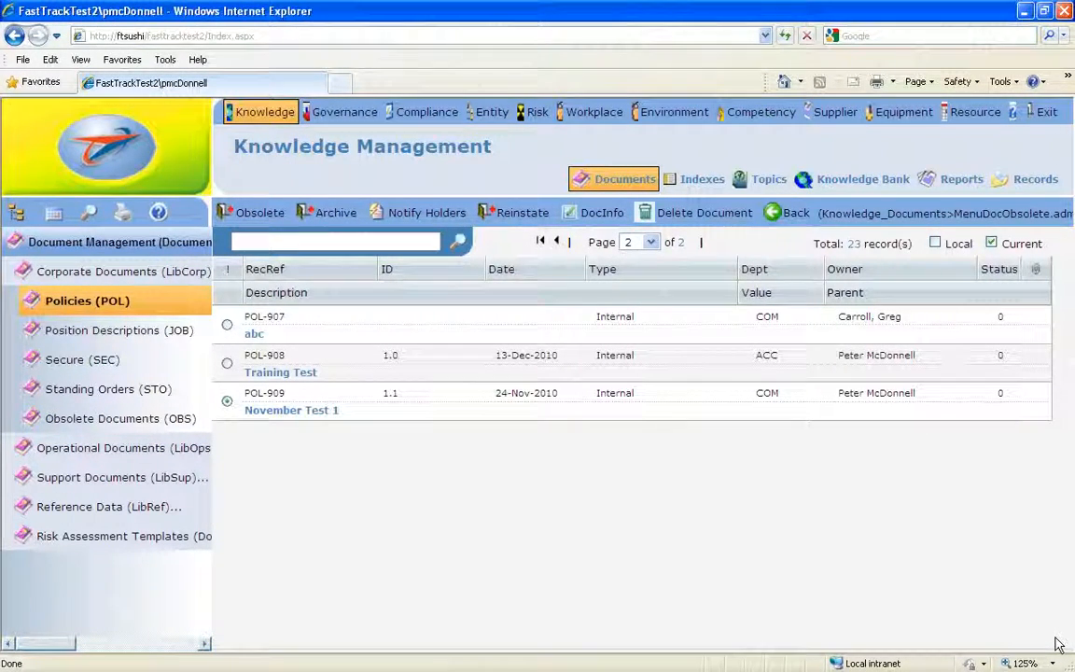
- Review the document information of POL-020 in the Policies library, then close the form
click(556, 243)
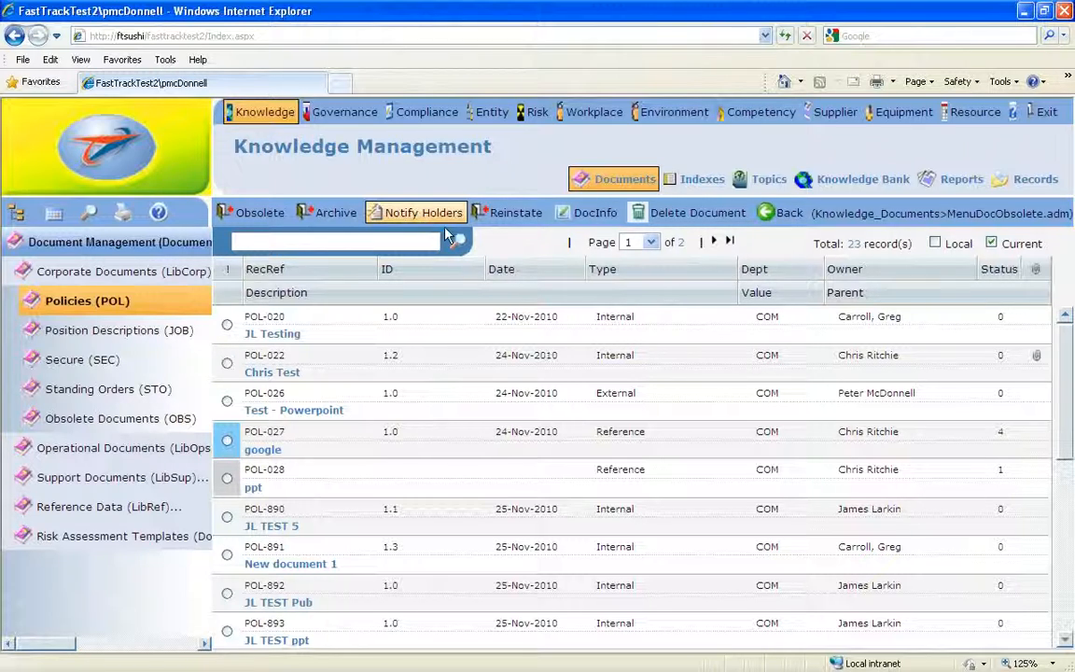
click(599, 213)
click(227, 325)
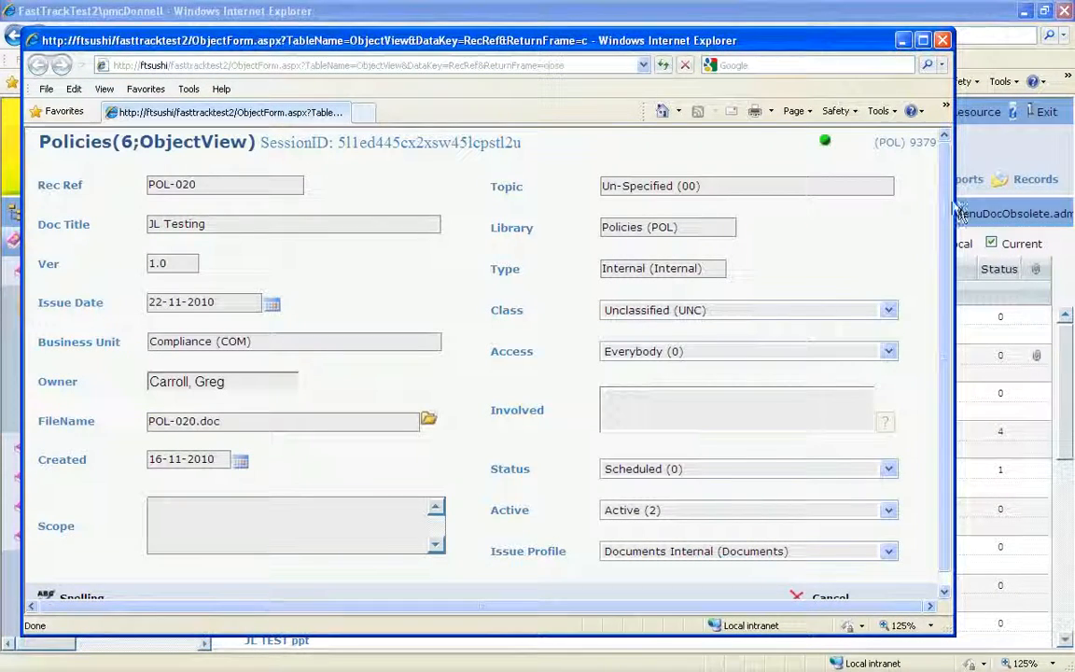
drag(946, 196, 952, 256)
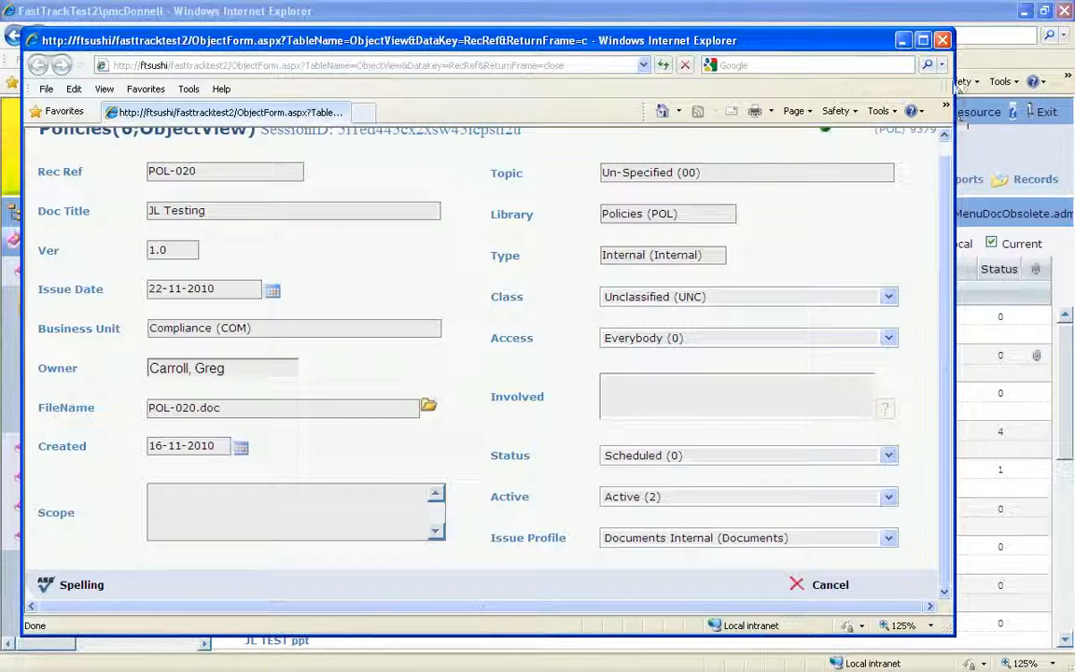
drag(944, 319, 943, 301)
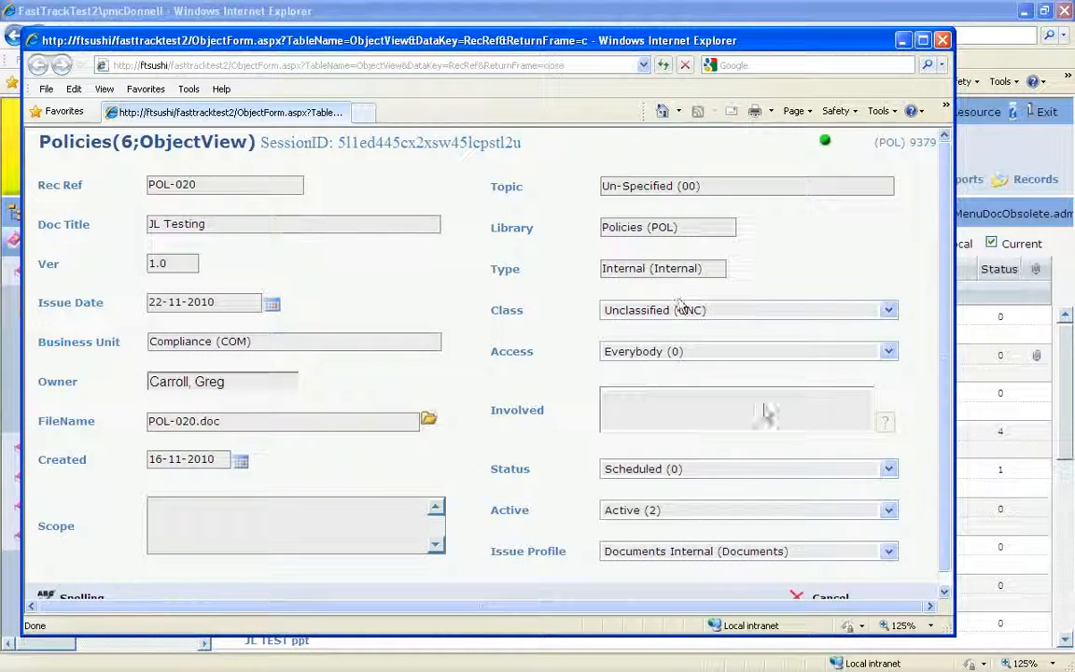
click(945, 41)
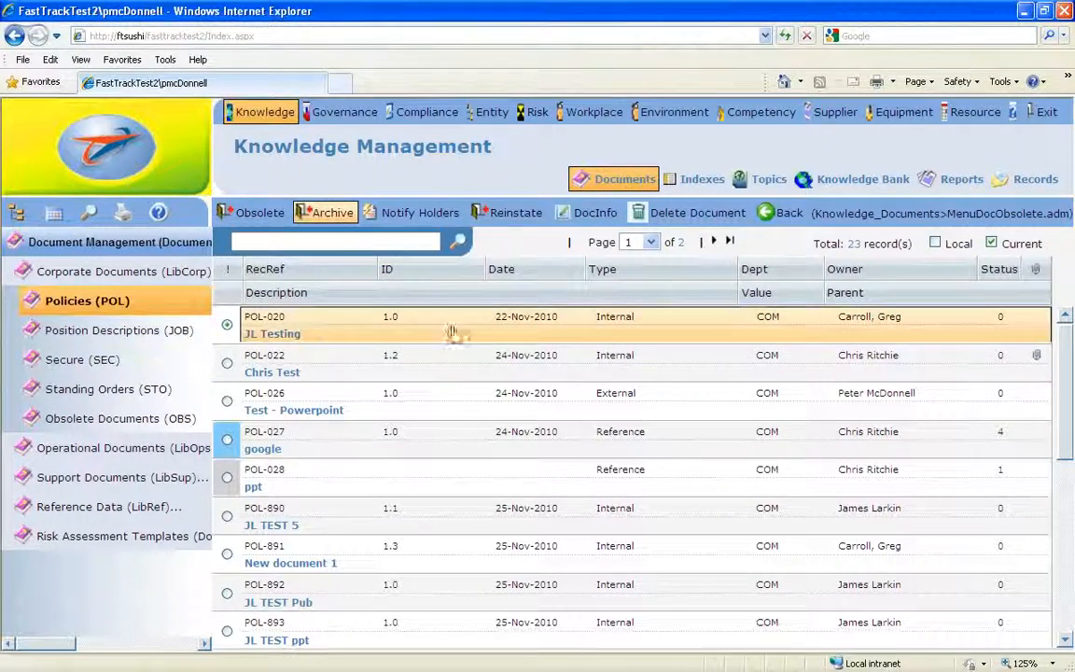
click(229, 330)
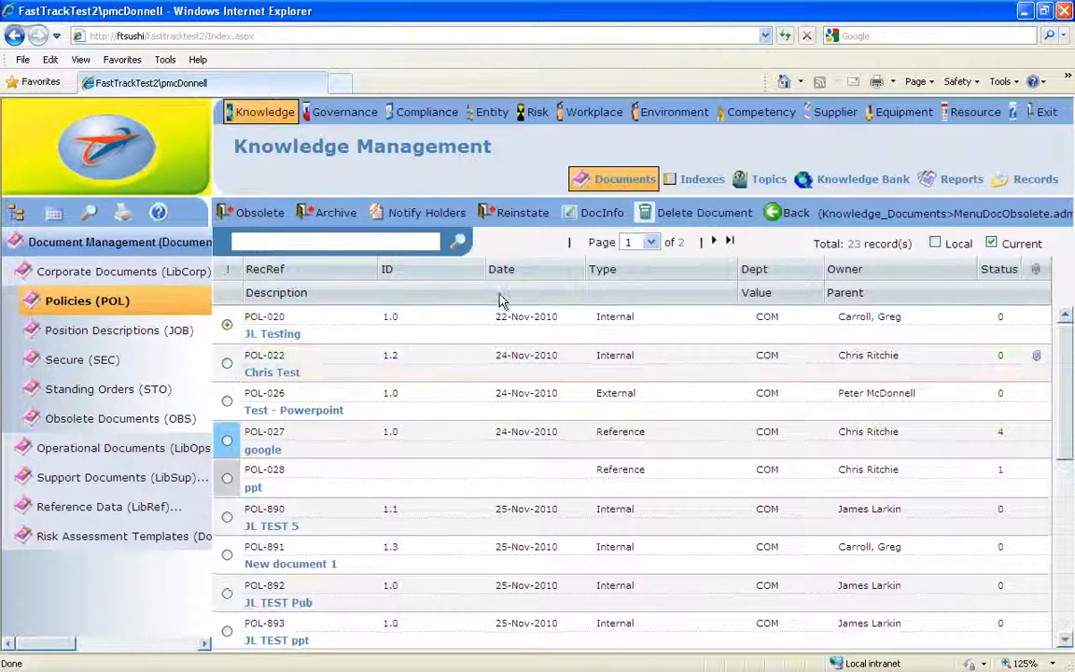
click(593, 215)
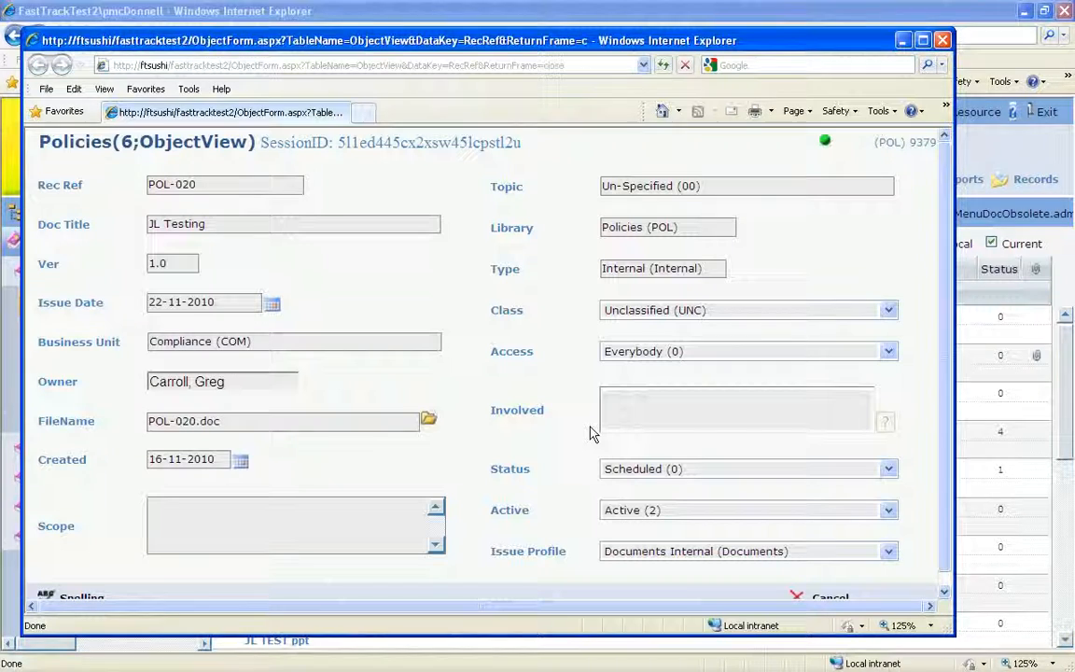
click(942, 40)
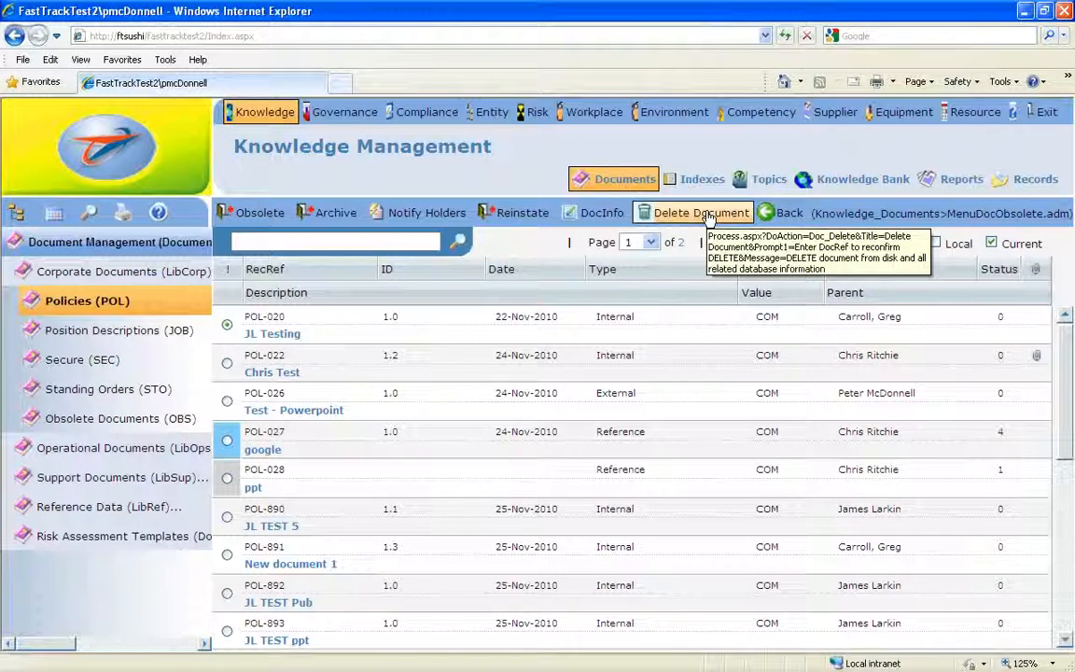
- Delete document POL-020 from disk and database, entering POL-020 as the reconfirmation reference
click(707, 214)
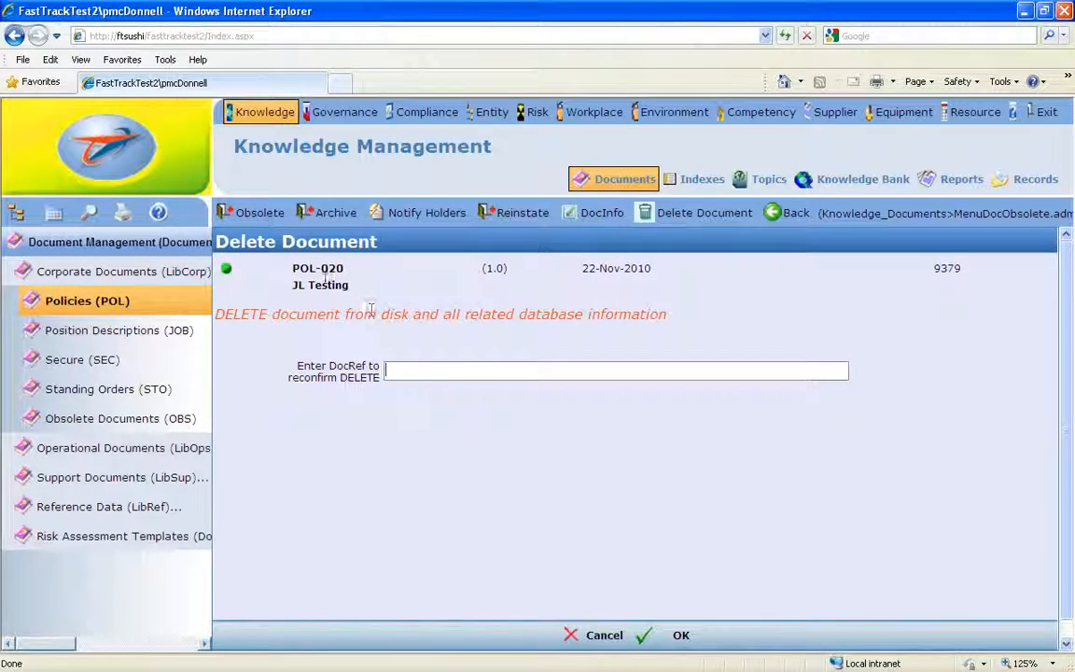
click(434, 369)
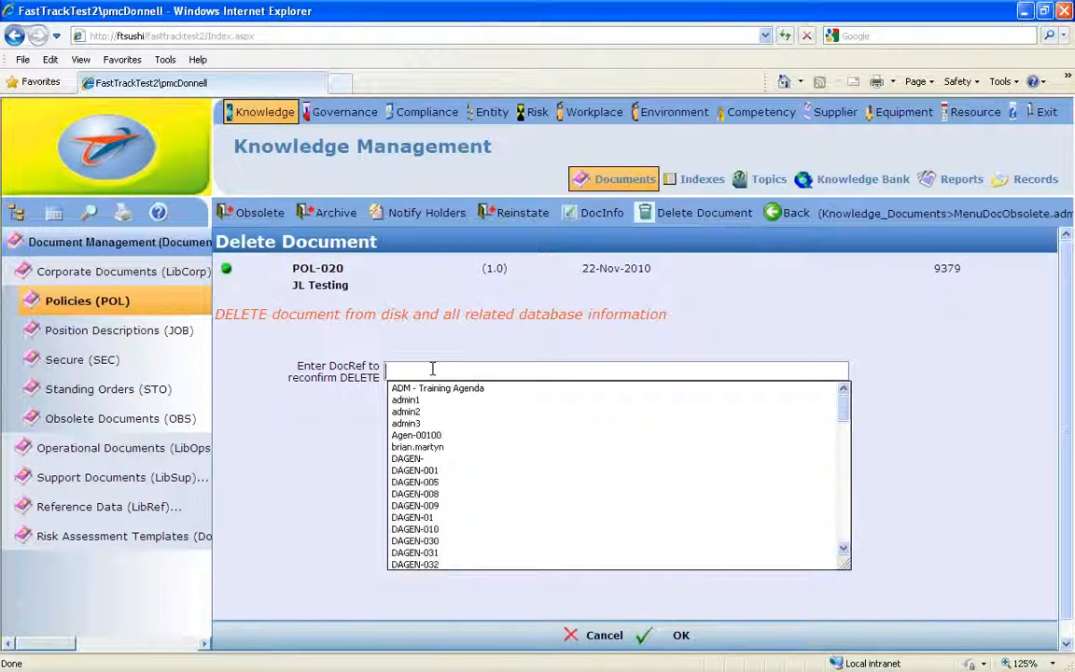
text(POL)
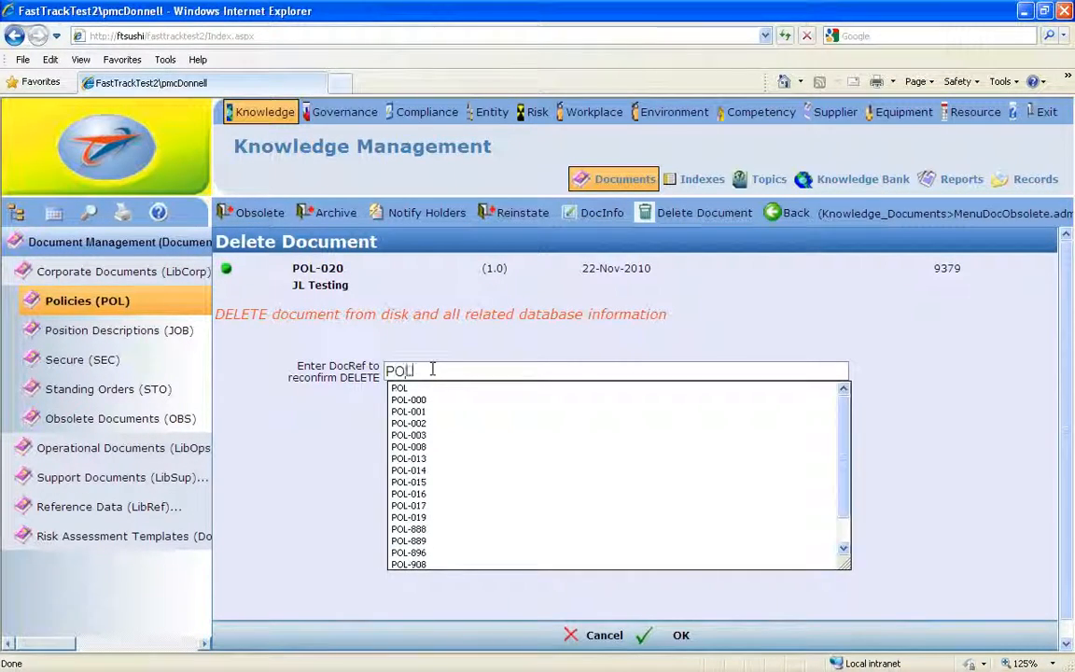
text(-020)
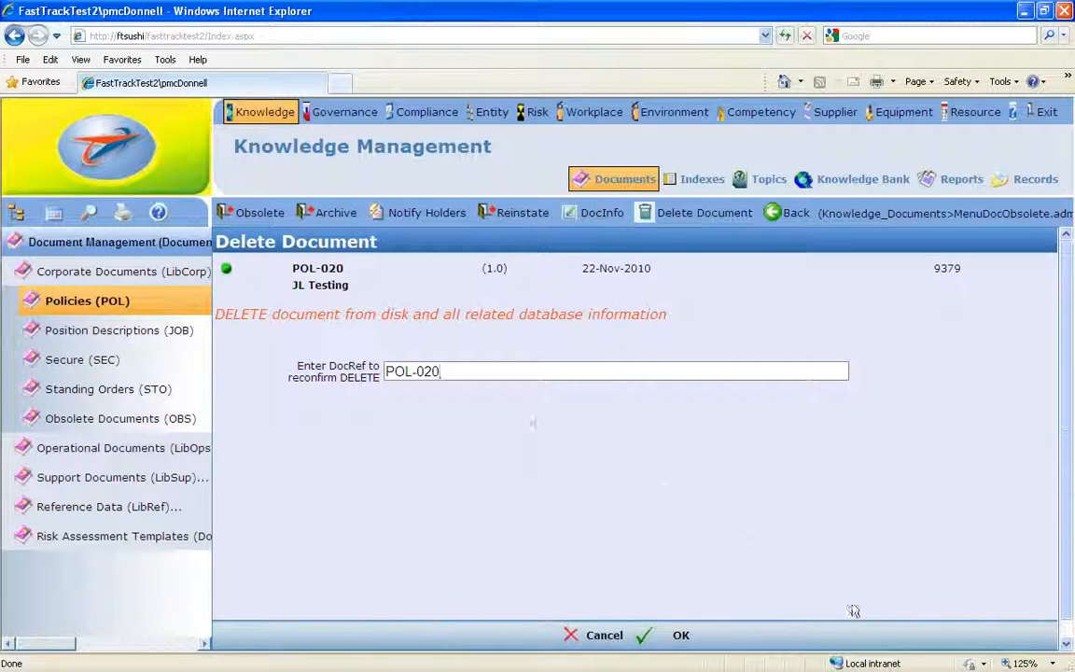
click(680, 636)
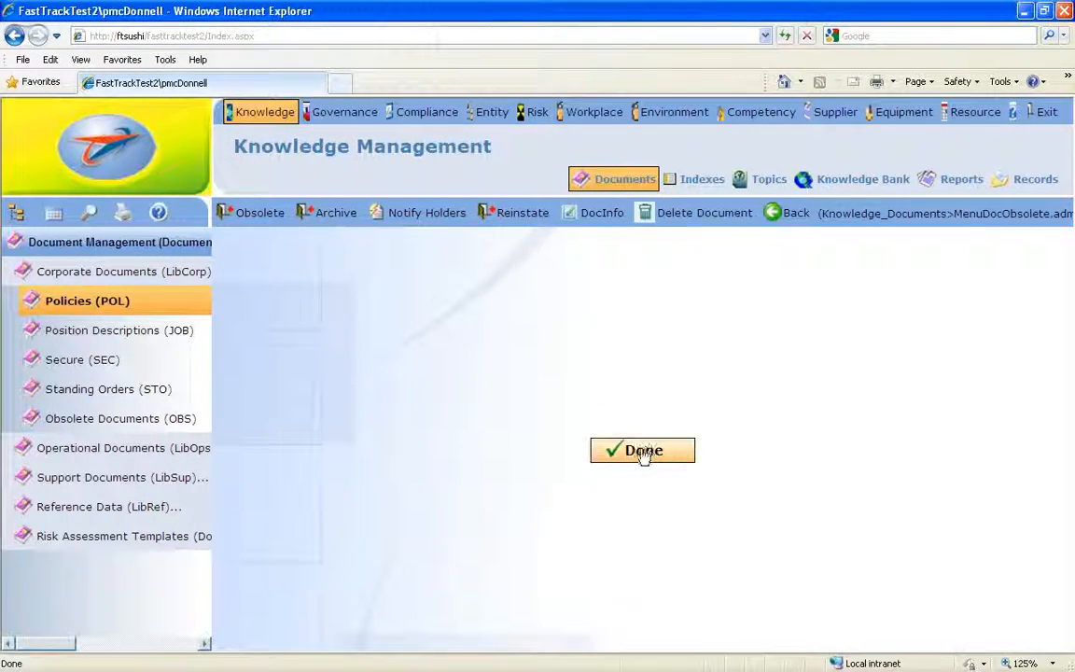
click(644, 452)
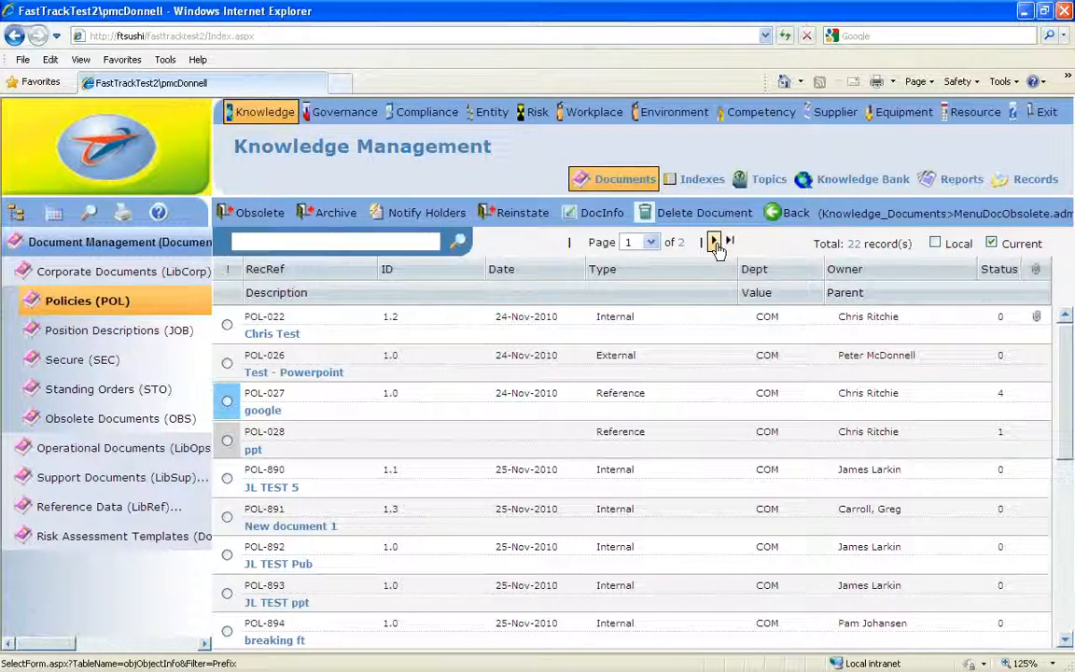
- Open the Import Document form for the Policies library and look through the document processing and administration commands
click(784, 213)
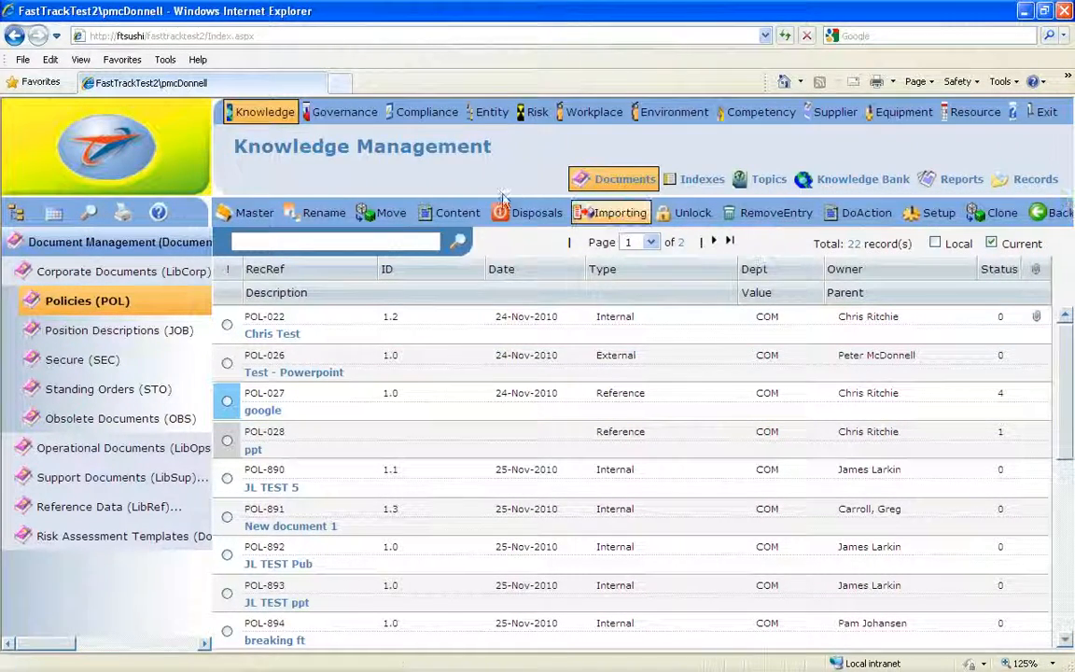
click(612, 216)
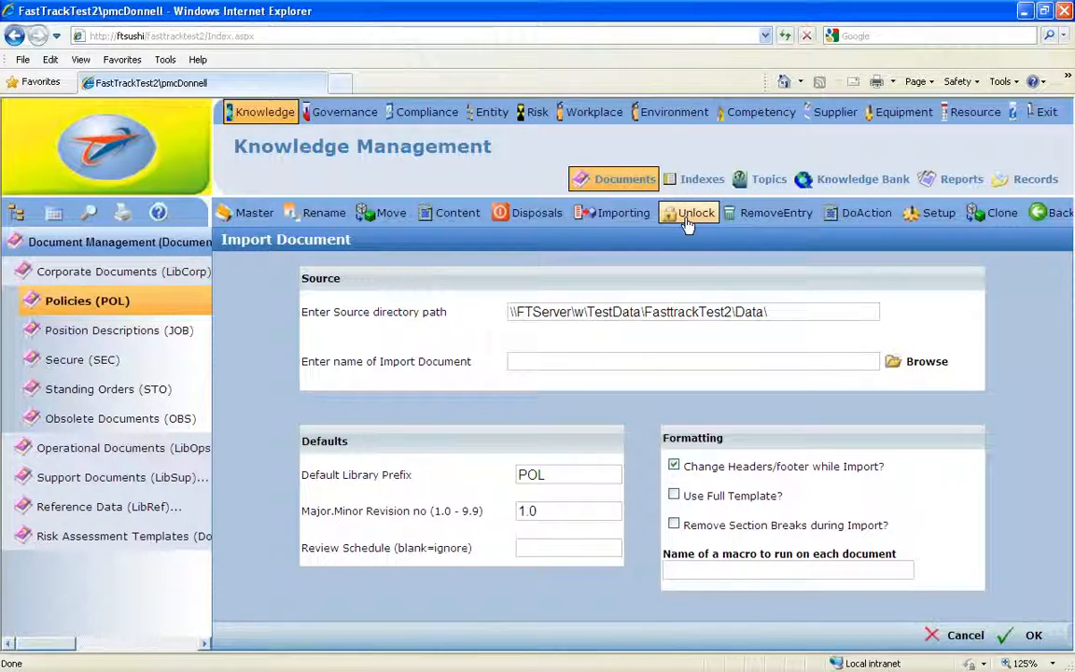
click(1046, 215)
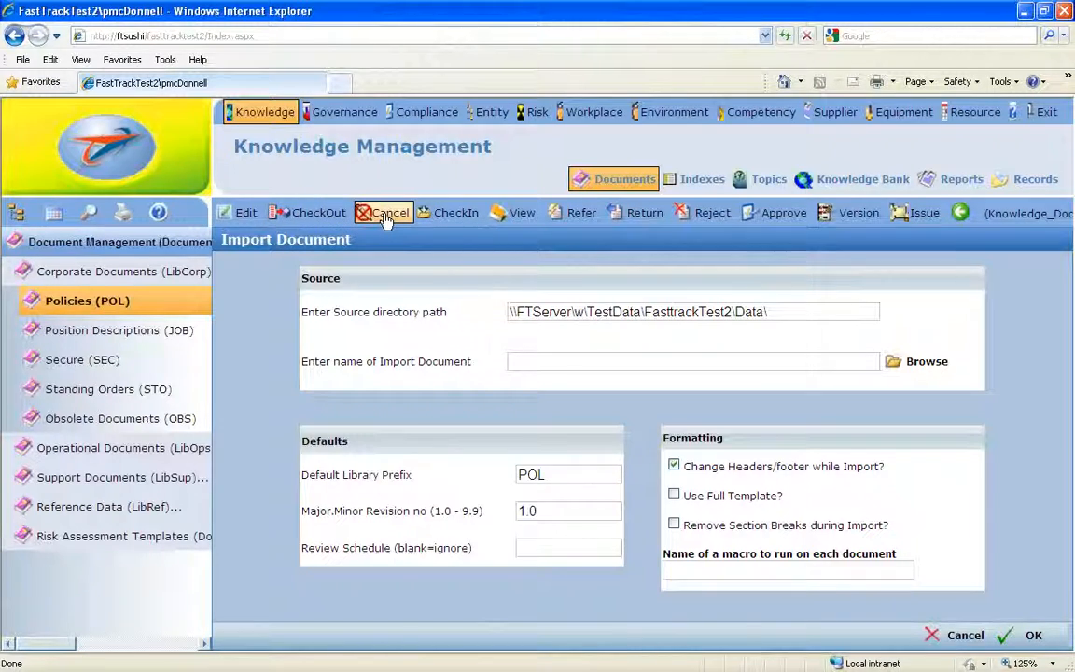
click(963, 215)
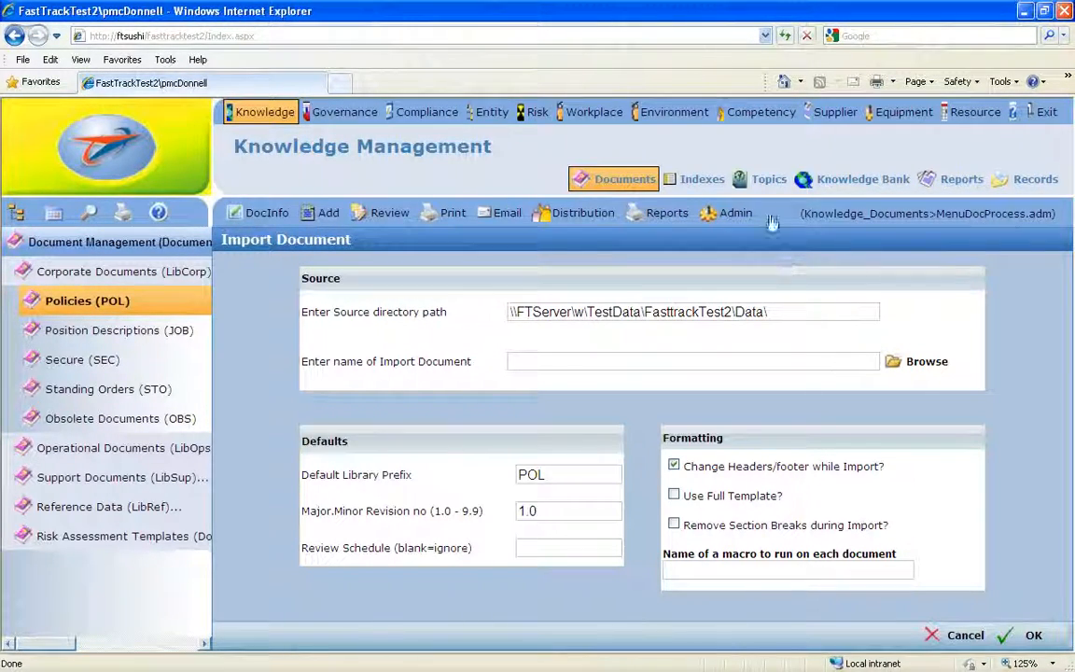
click(733, 211)
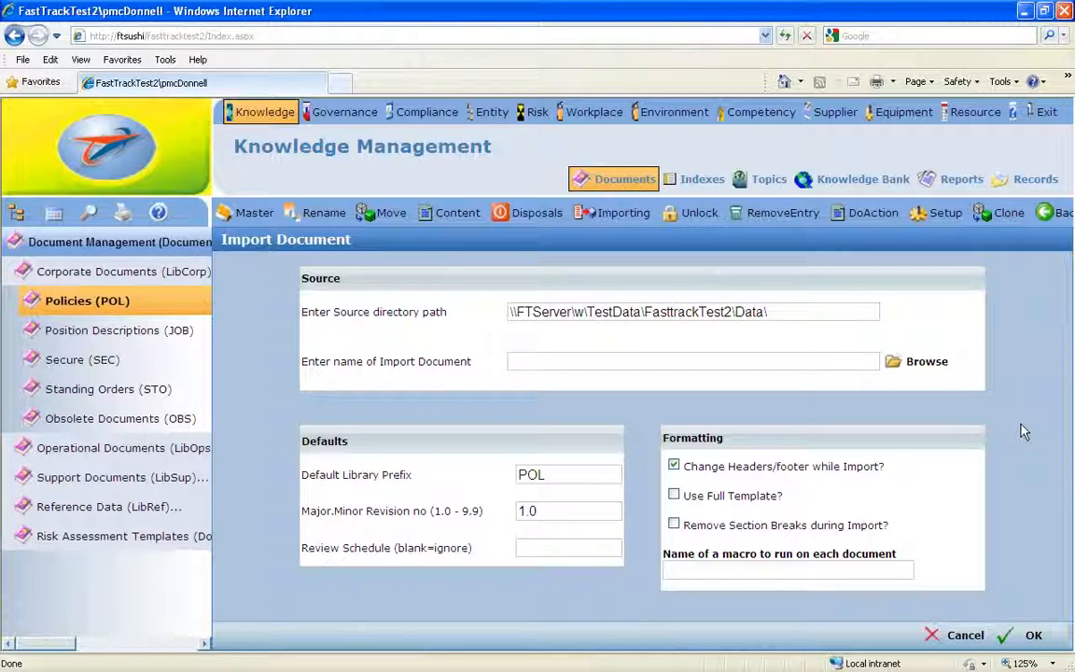
- View the submission checklists in Compliance Management, then return to the Policies documents in Knowledge Management
click(453, 111)
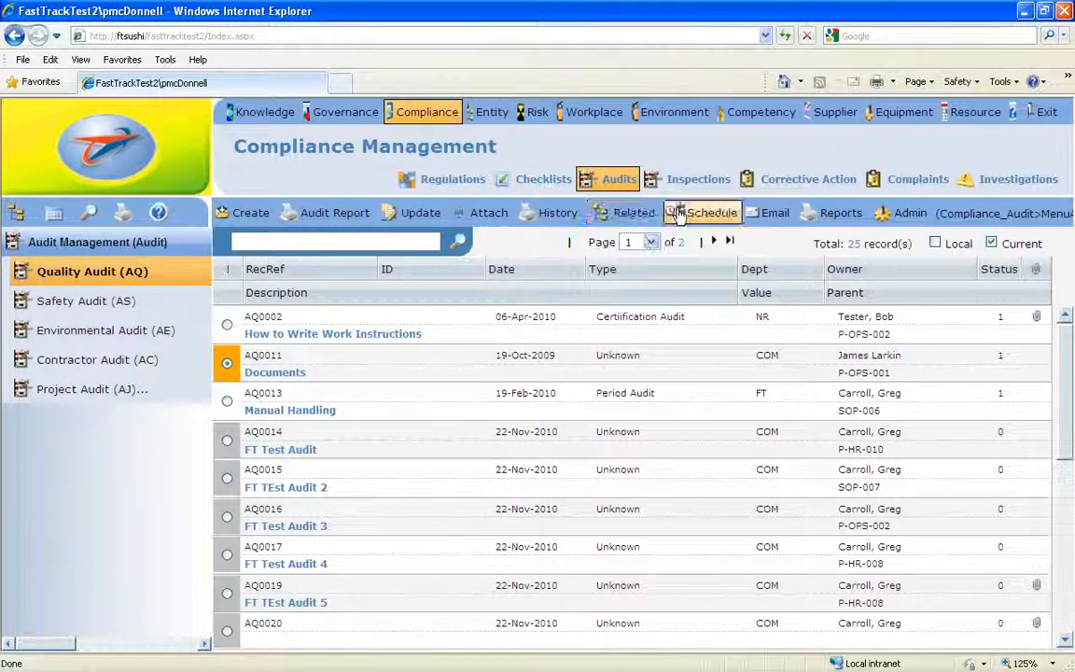
click(546, 180)
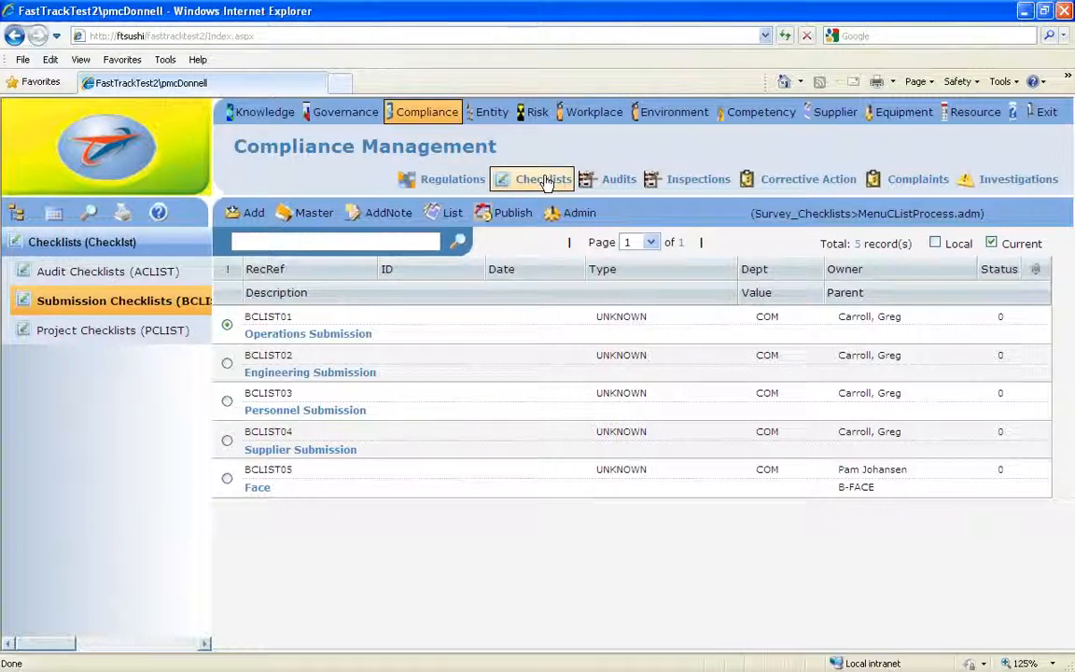
click(547, 182)
click(264, 113)
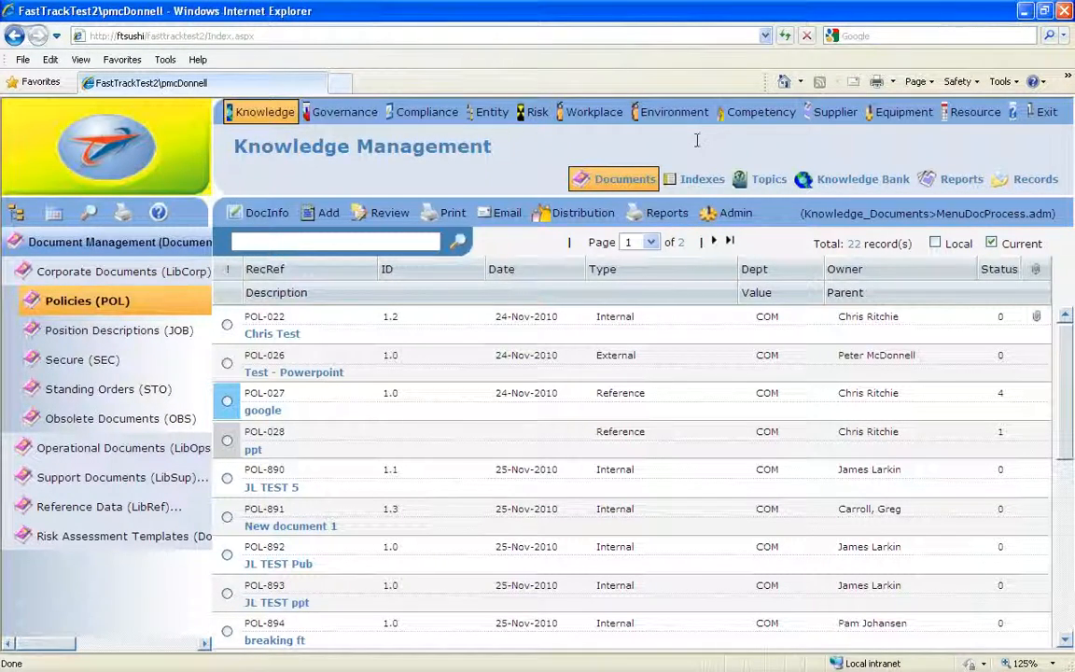
- Open the administrative setup of the Policies library and examine its issue path and settings
click(736, 213)
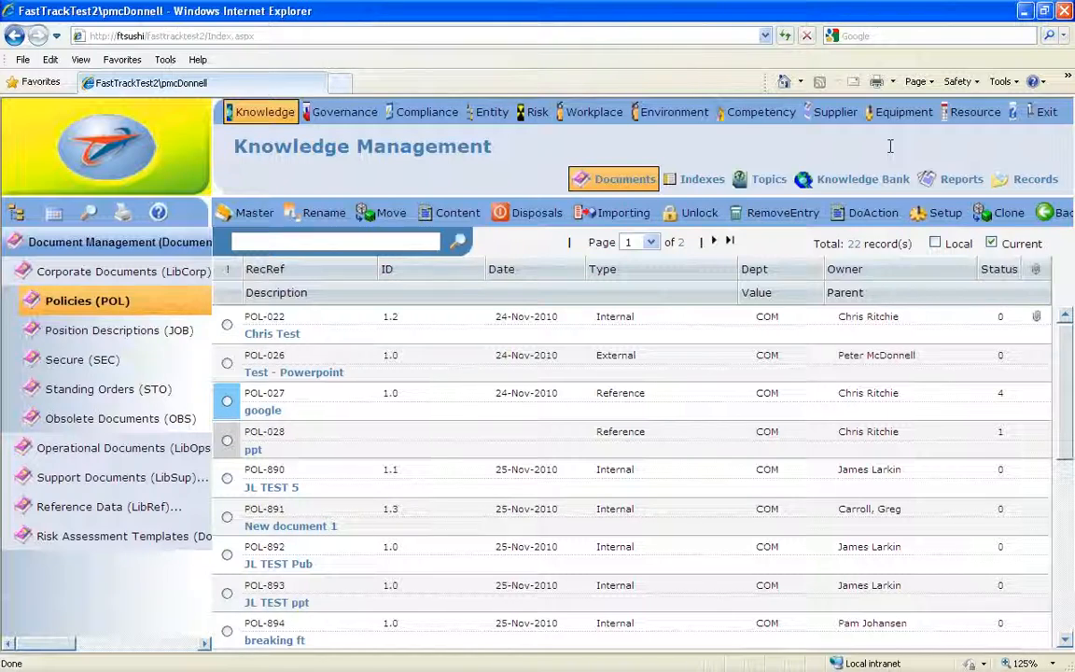
click(926, 215)
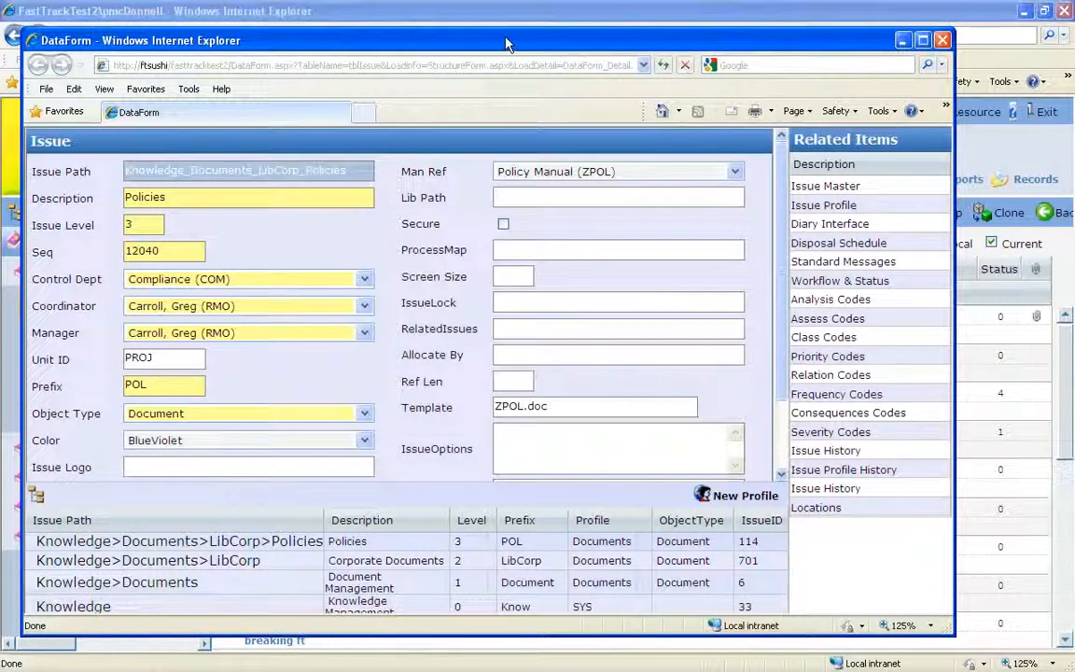
drag(508, 42, 457, 24)
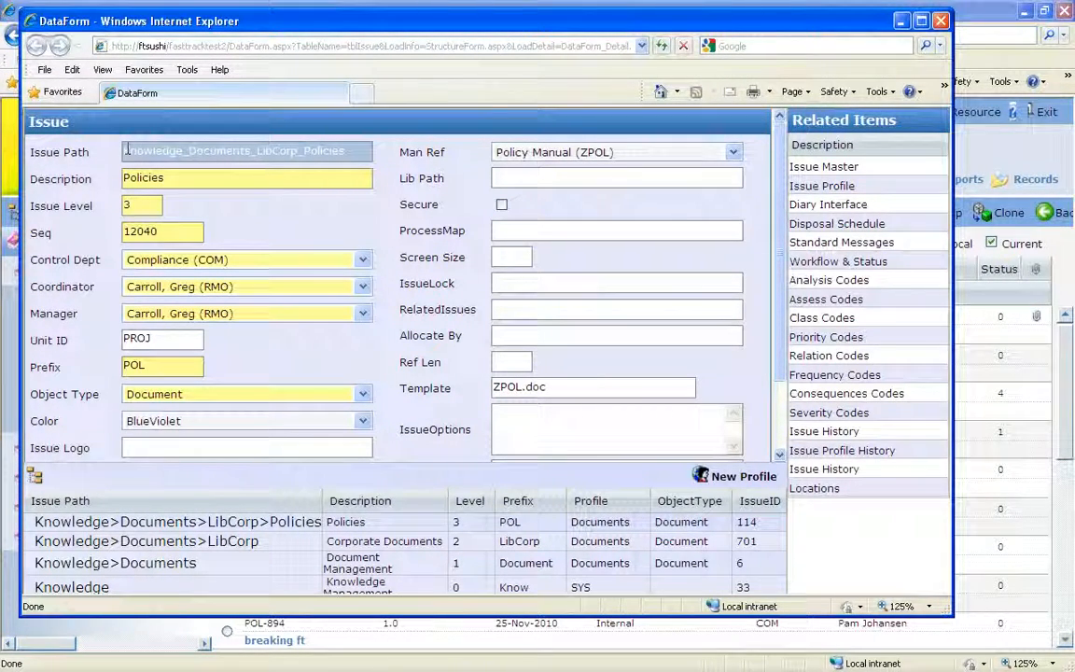
drag(127, 151, 305, 159)
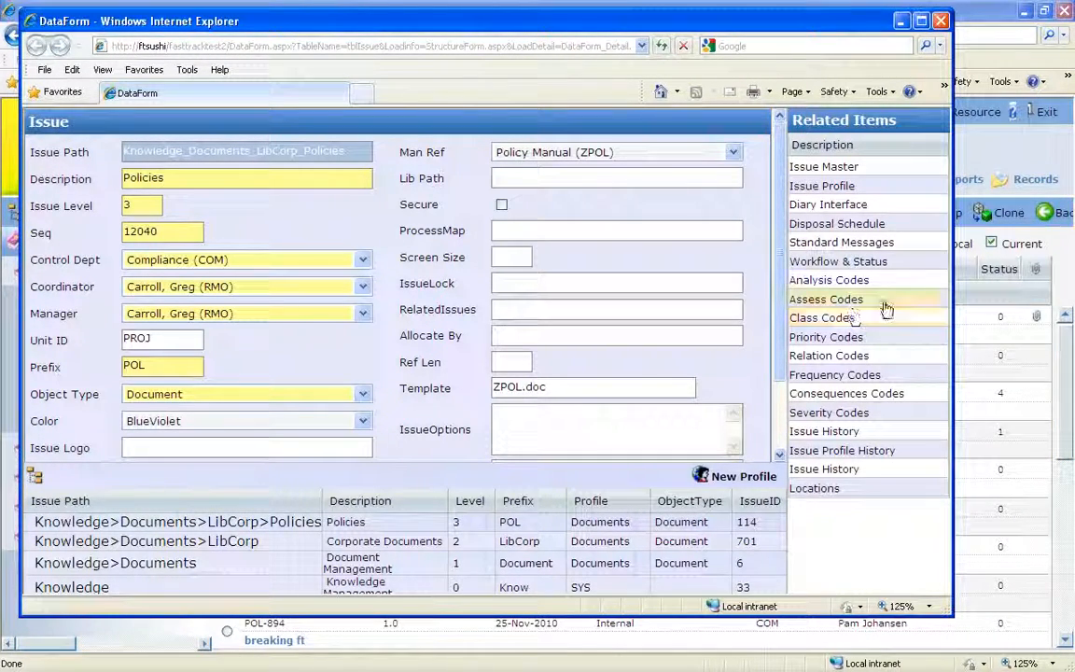
- Examine the Workflow & Status and Diary Interface tables of the Policies setup, then close the setup window
click(839, 263)
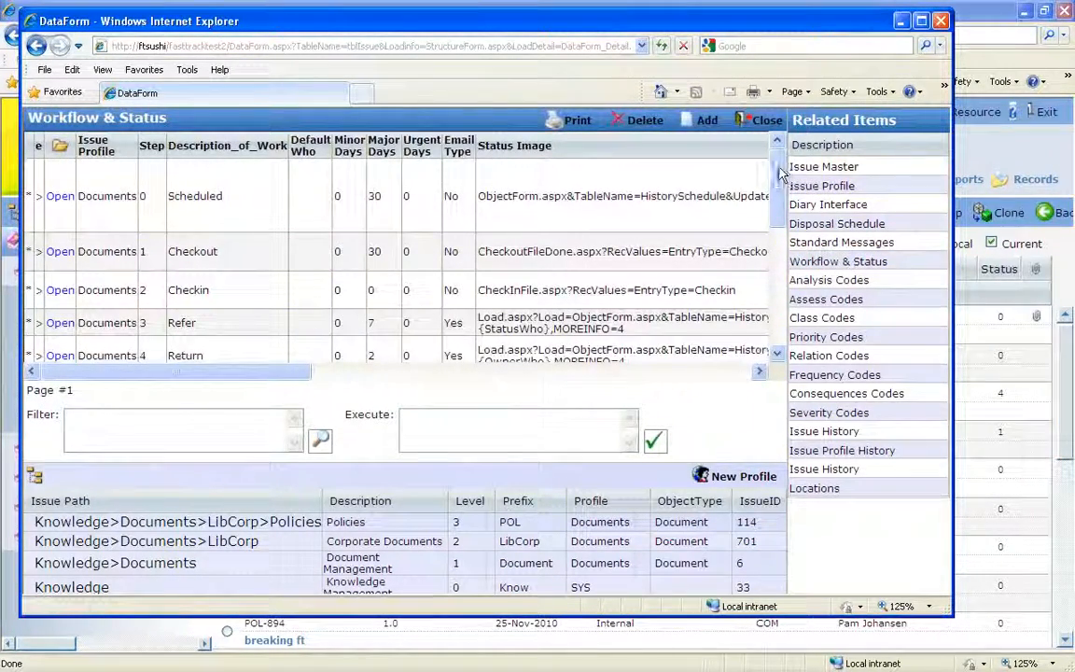
scroll(778, 187, down, 1)
scroll(778, 187, up, 1)
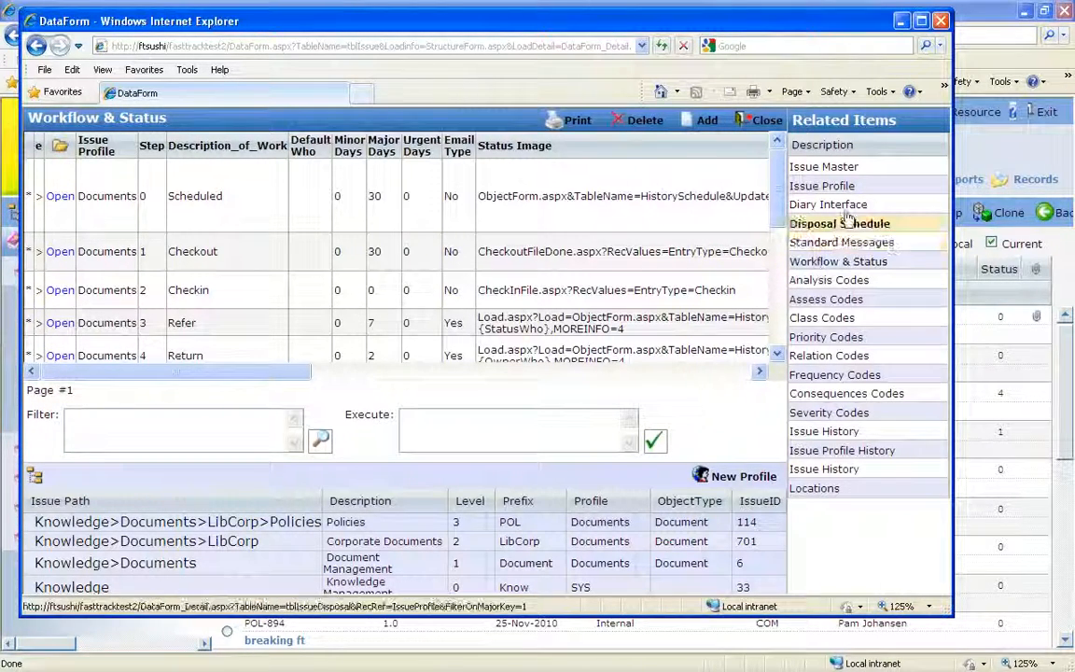
click(822, 204)
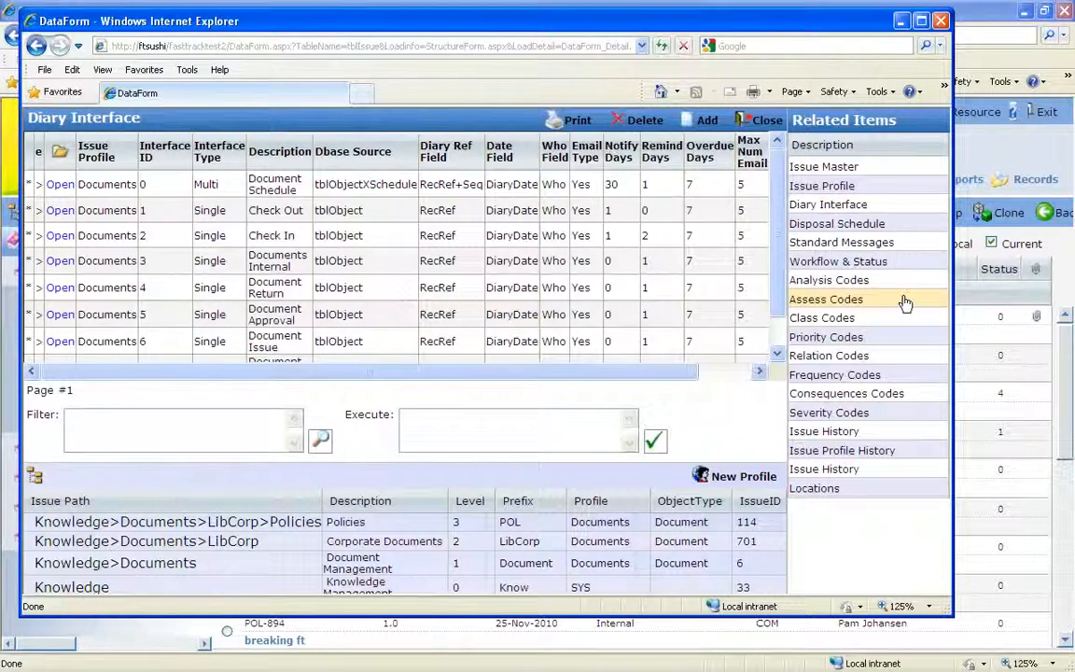
drag(637, 374, 556, 390)
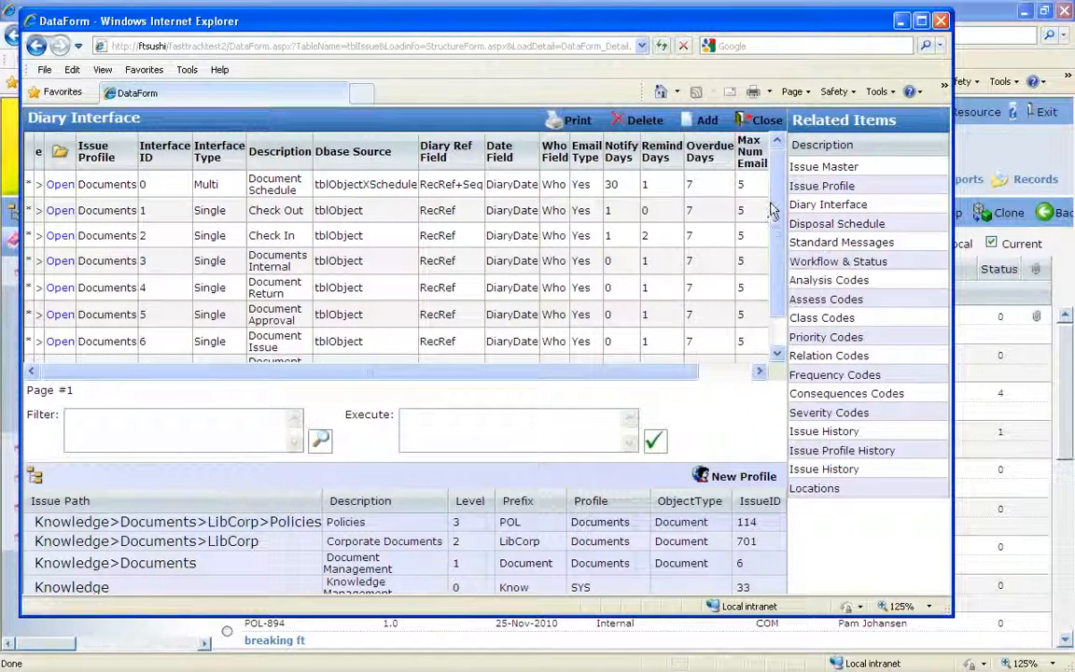
click(942, 22)
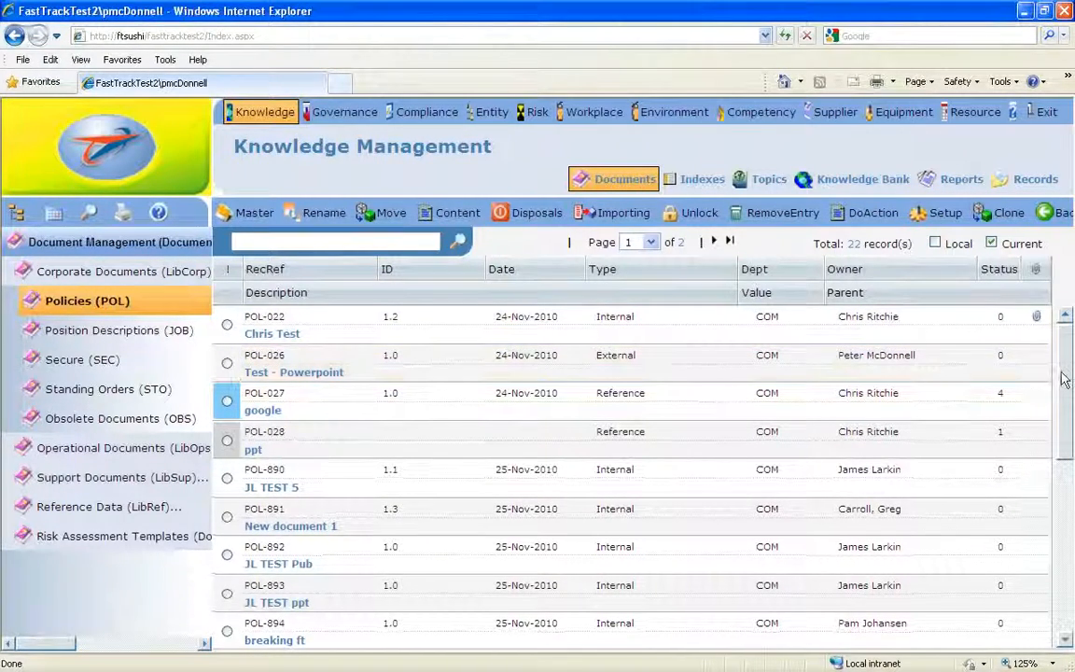
- Select policy POL-022 and return to the main document commands
click(227, 324)
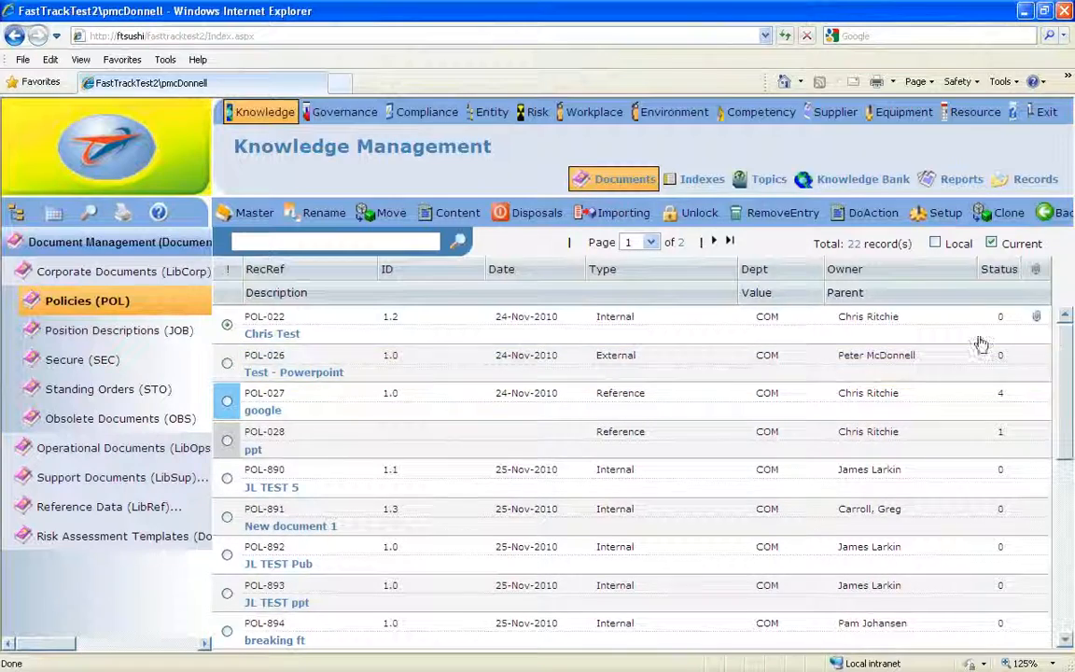
click(1055, 214)
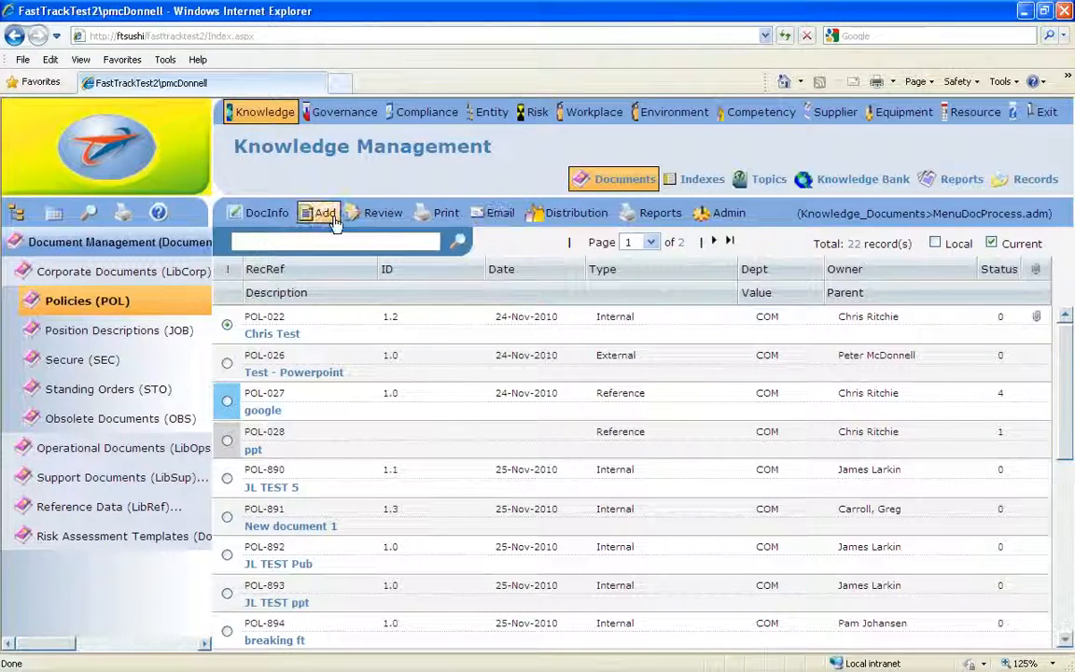
- Open the document information of policy POL-022 from the Policies library and look through its header fields and record commands
click(266, 213)
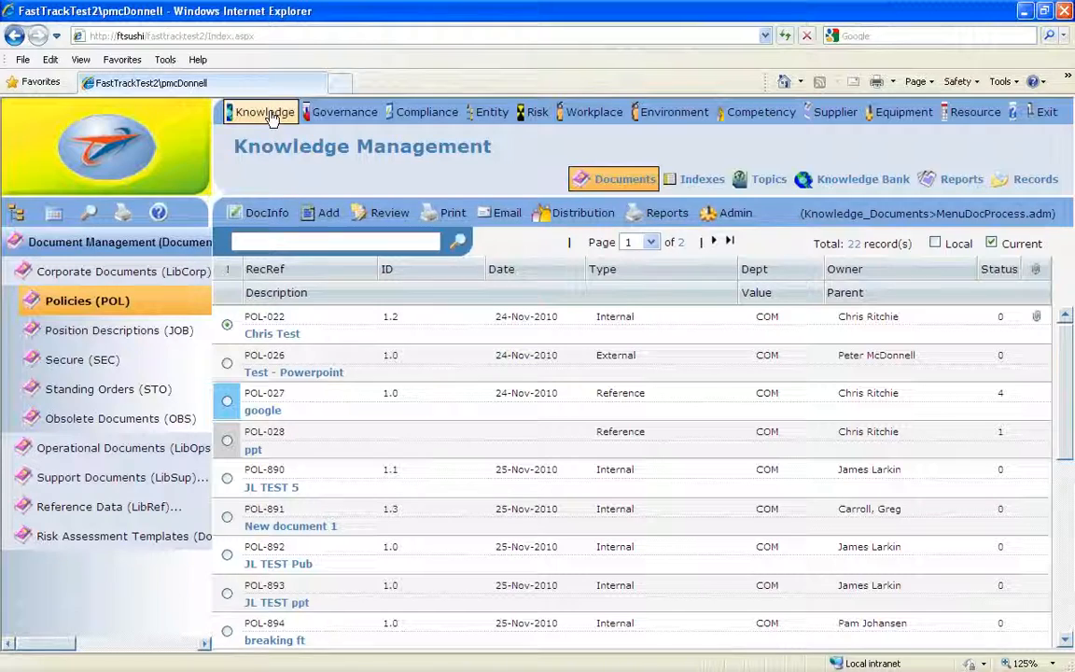
click(622, 182)
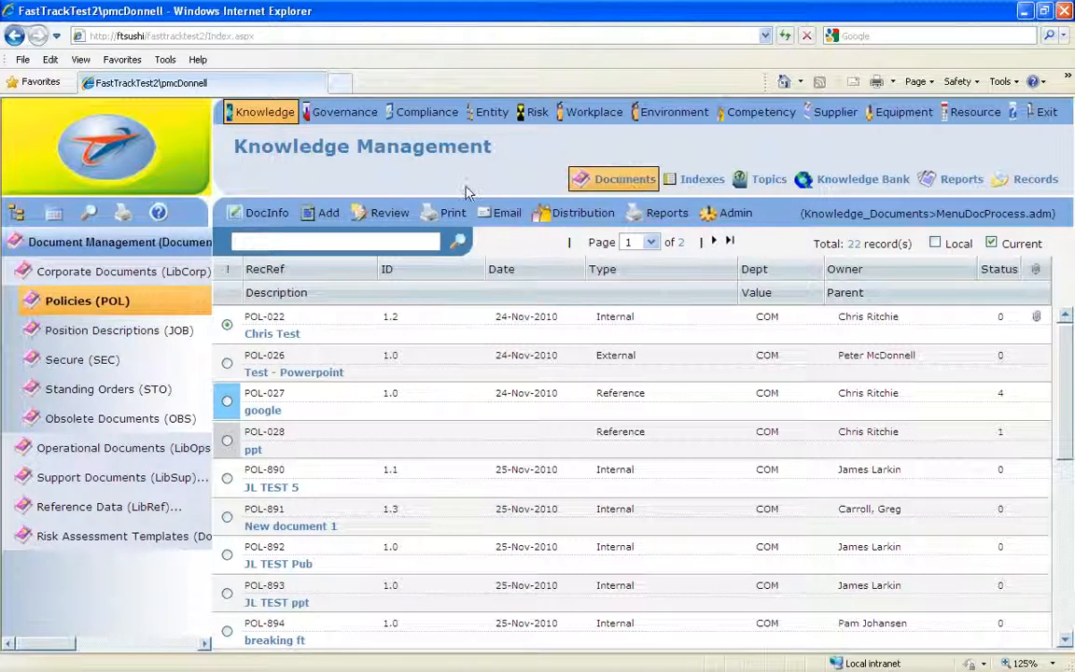
click(84, 314)
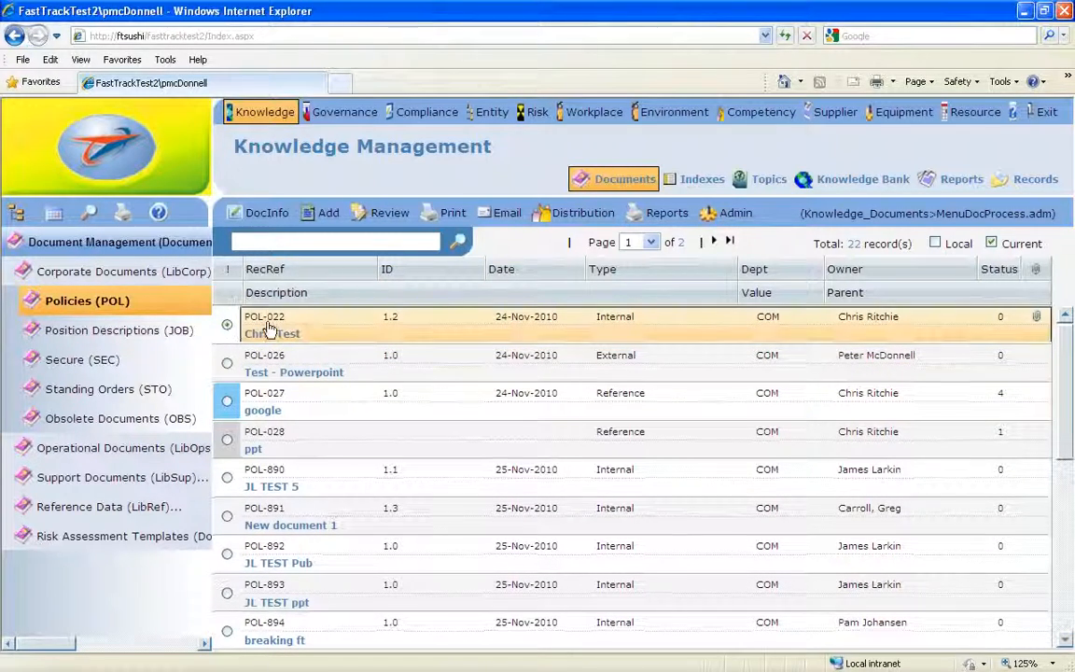
click(227, 325)
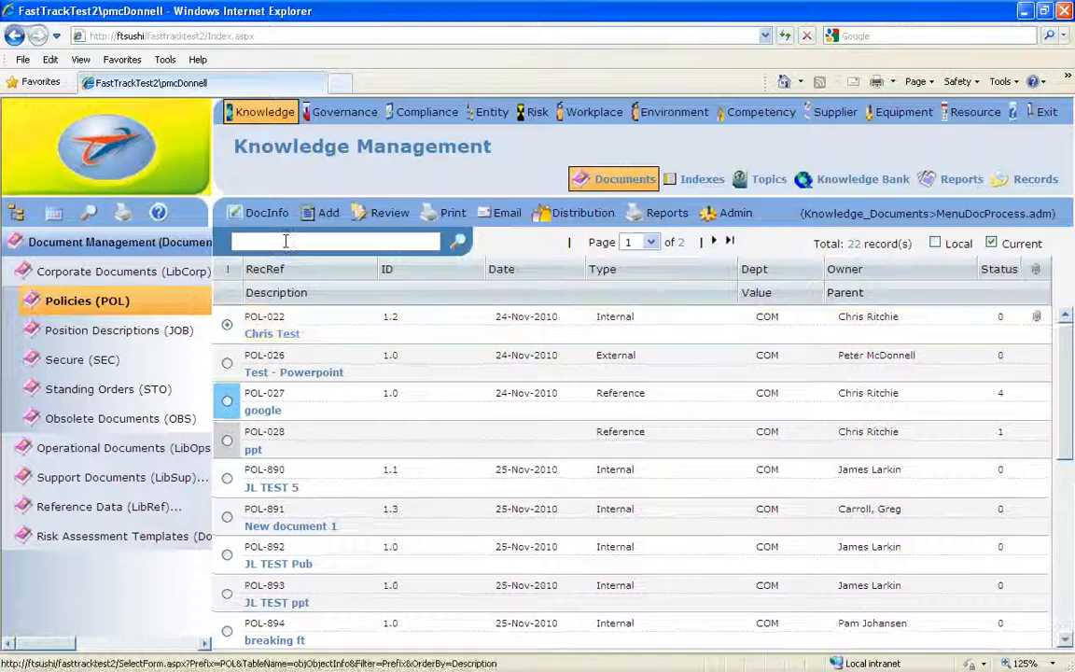
click(322, 213)
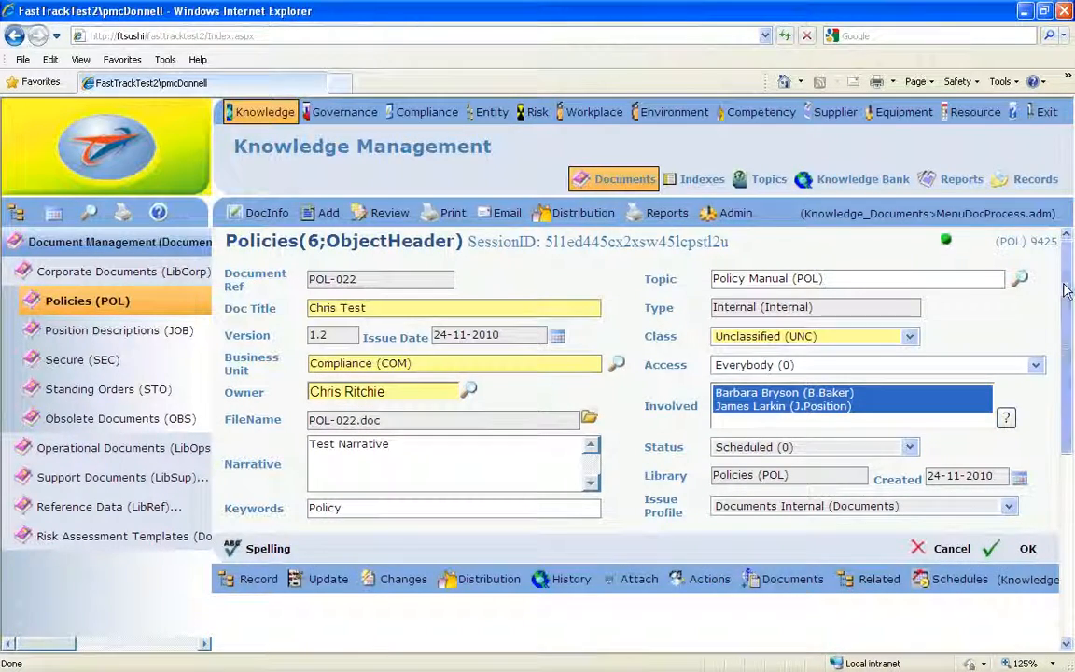
scroll(962, 280, down, 3)
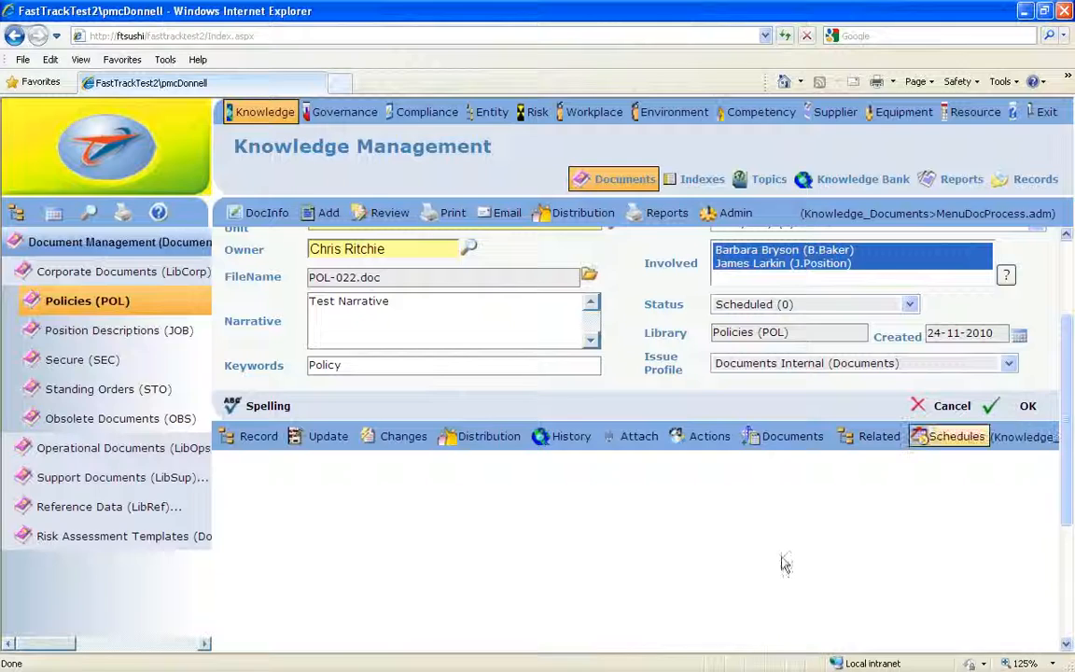
mouse_move(1067, 505)
mouse_down()
mouse_move(1067, 477)
mouse_move(1067, 490)
mouse_up()
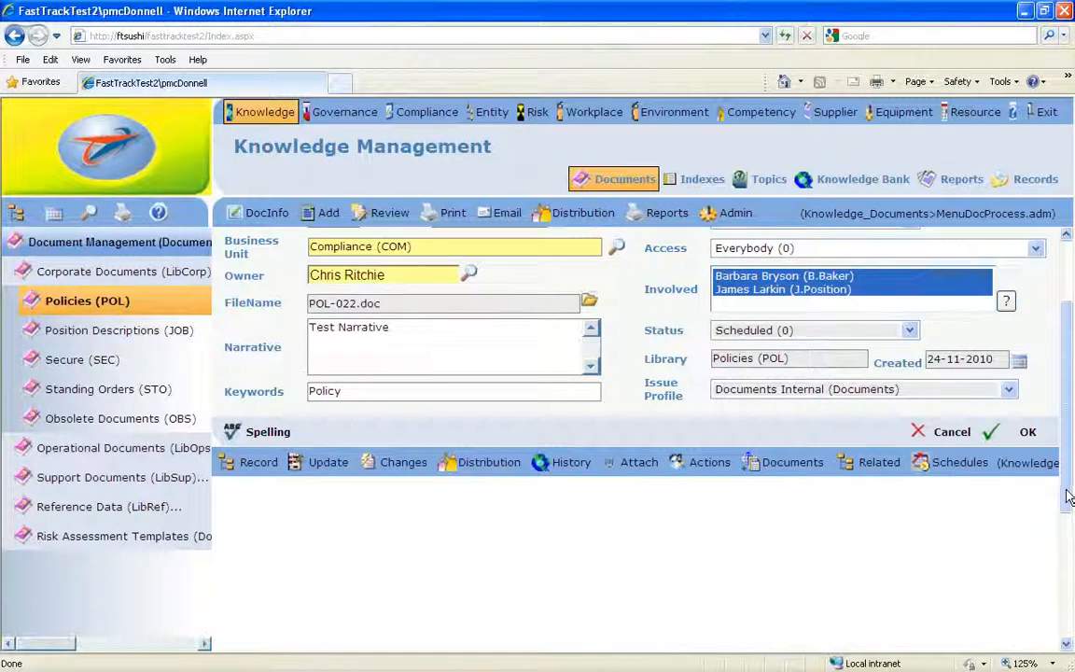
- Open a blank note form from the update options of the POL-022 record, examine its fields, and close it without saving
click(249, 463)
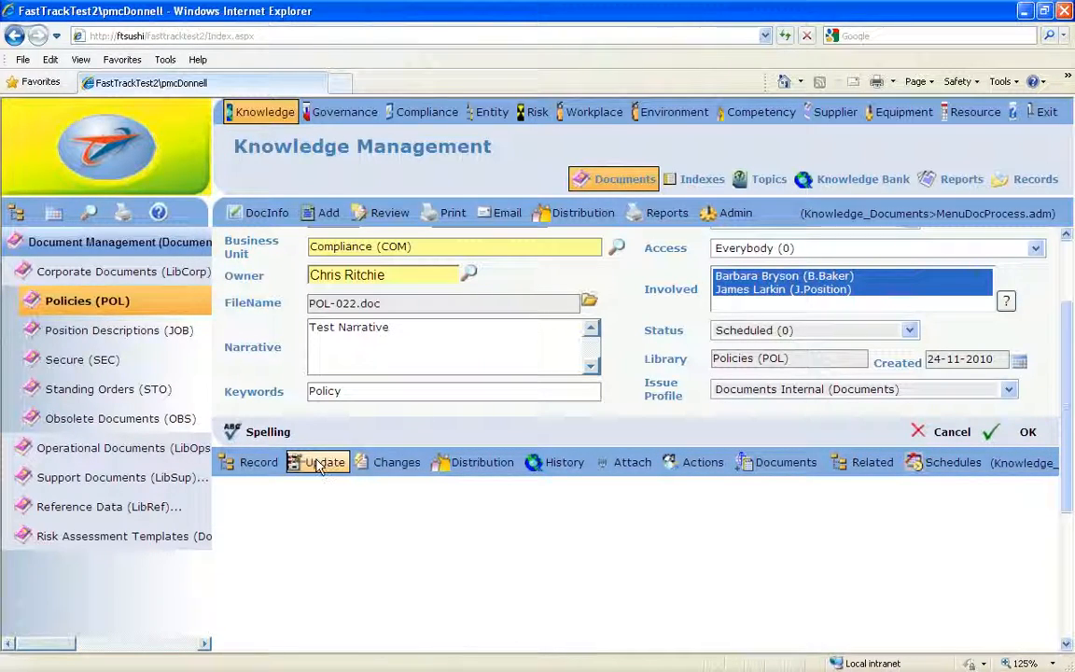
mouse_move(315, 464)
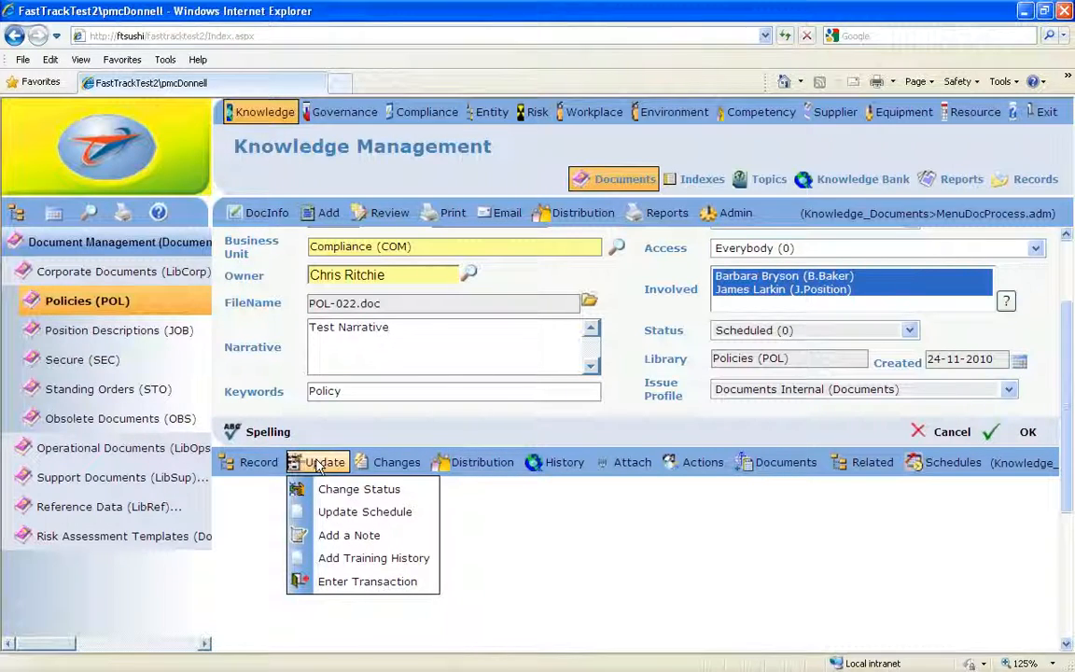
click(345, 537)
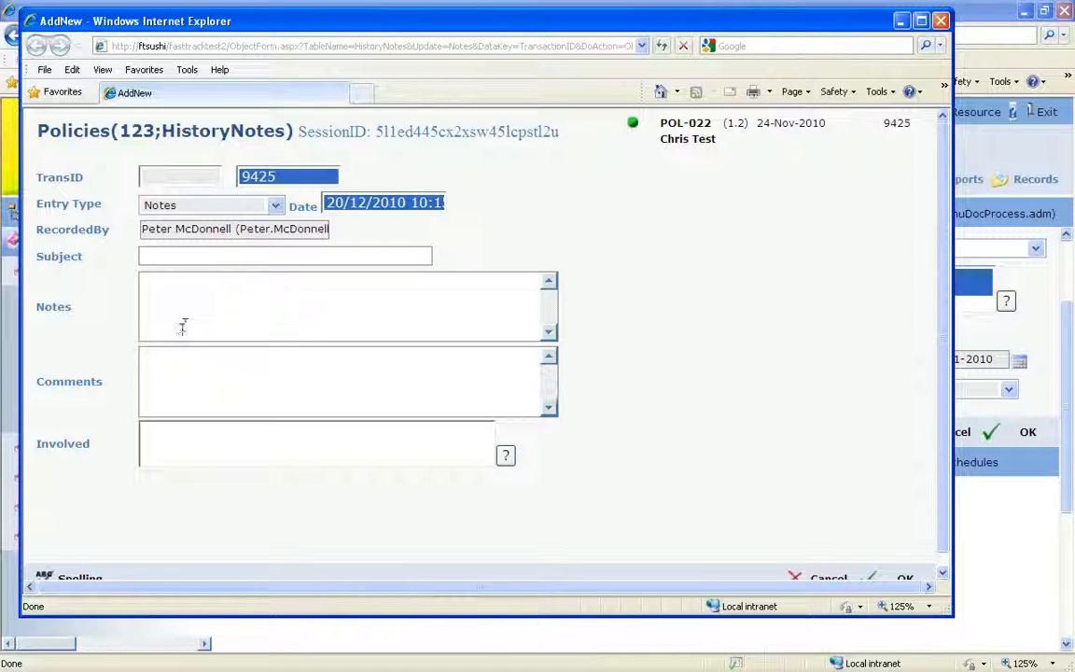
click(502, 457)
click(941, 20)
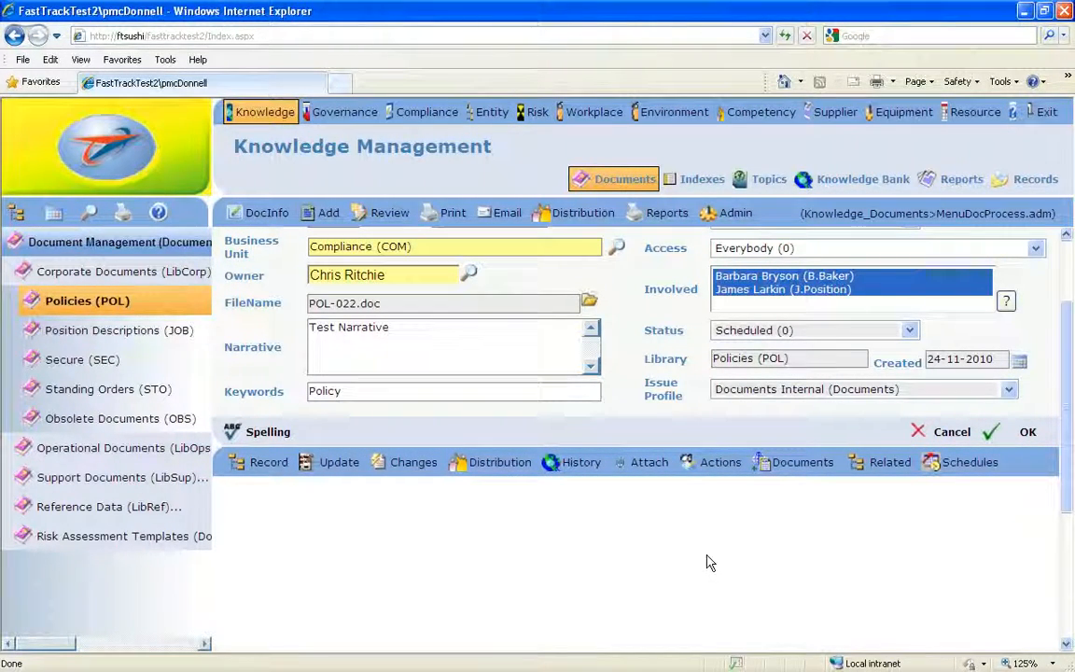
- Display the history of the POL-022 record and examine its transaction entries from the initial setup to the latest email
drag(1064, 460, 1063, 492)
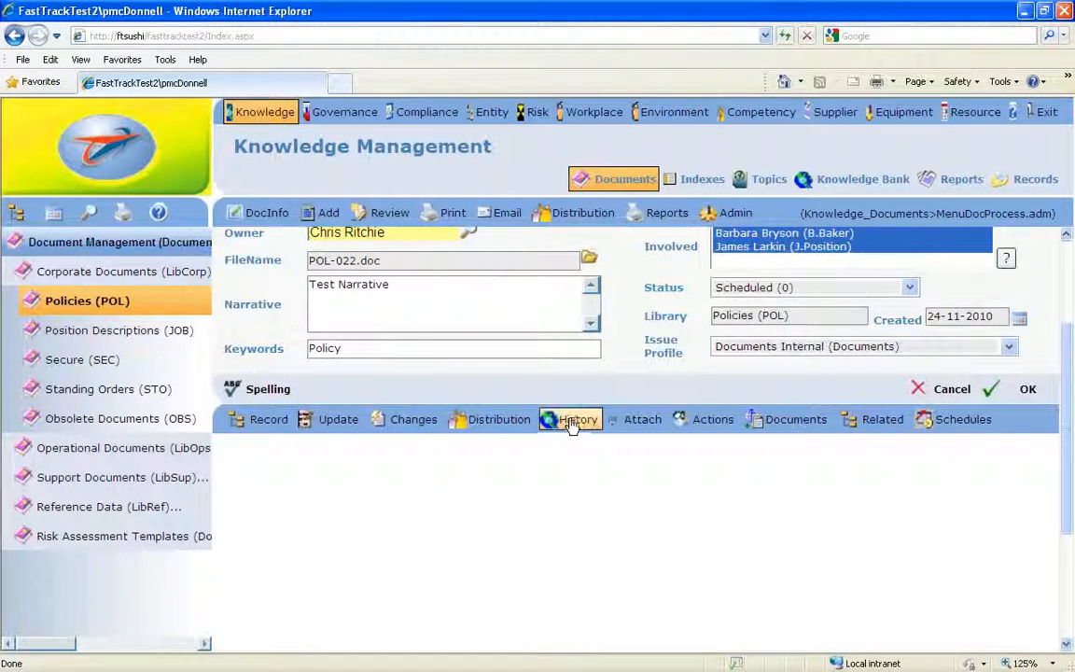
click(573, 419)
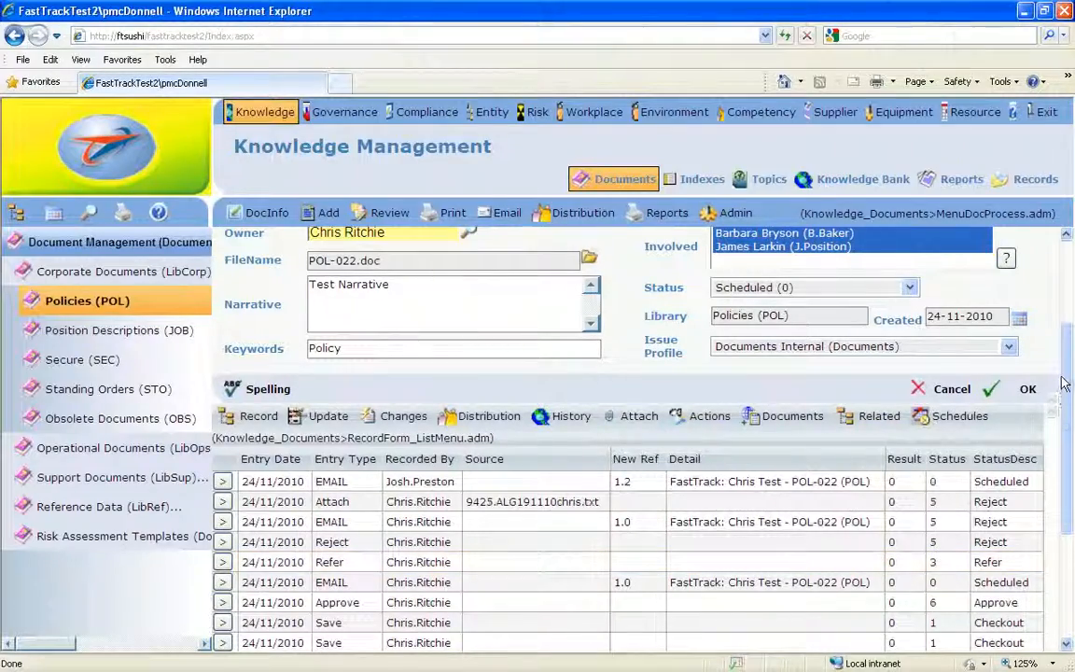
drag(1064, 378, 1066, 444)
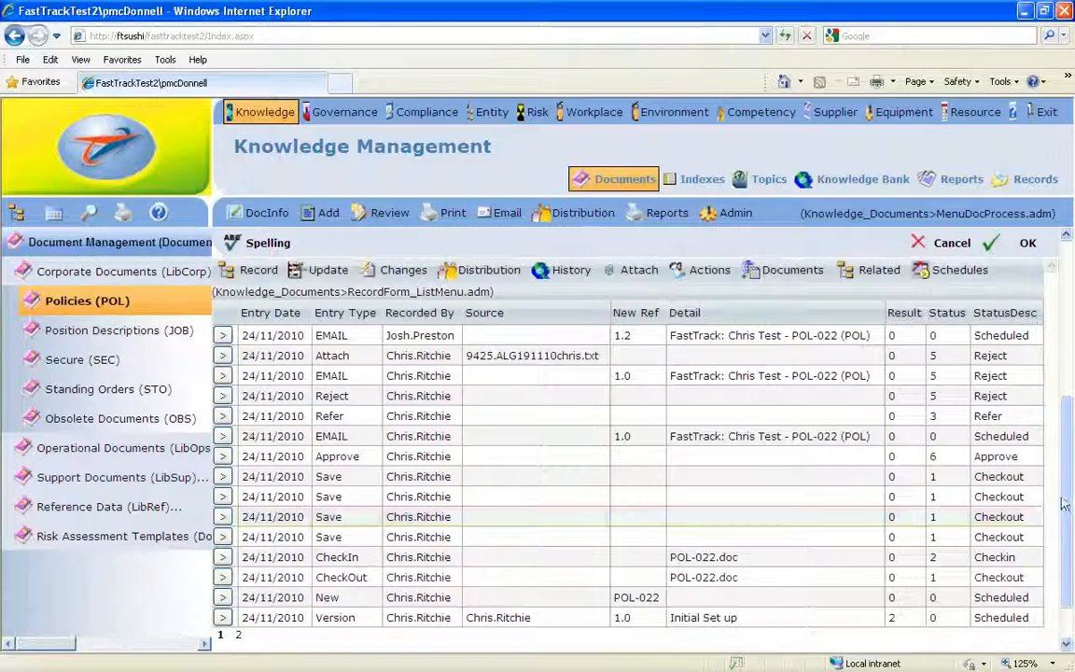
drag(1063, 504, 1063, 390)
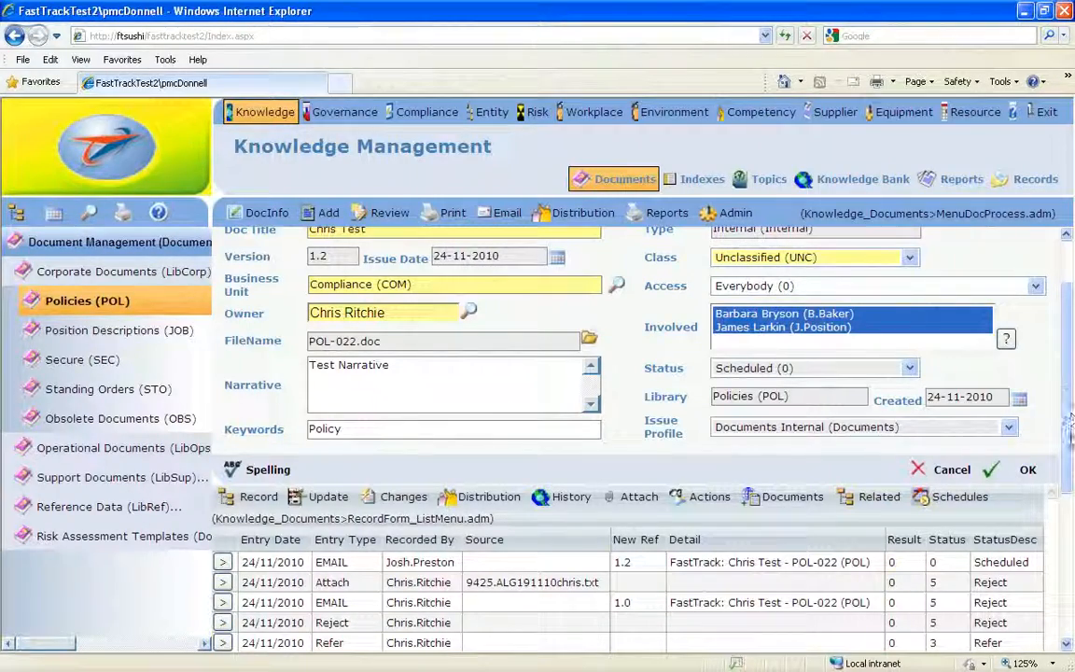
drag(1065, 362, 1066, 479)
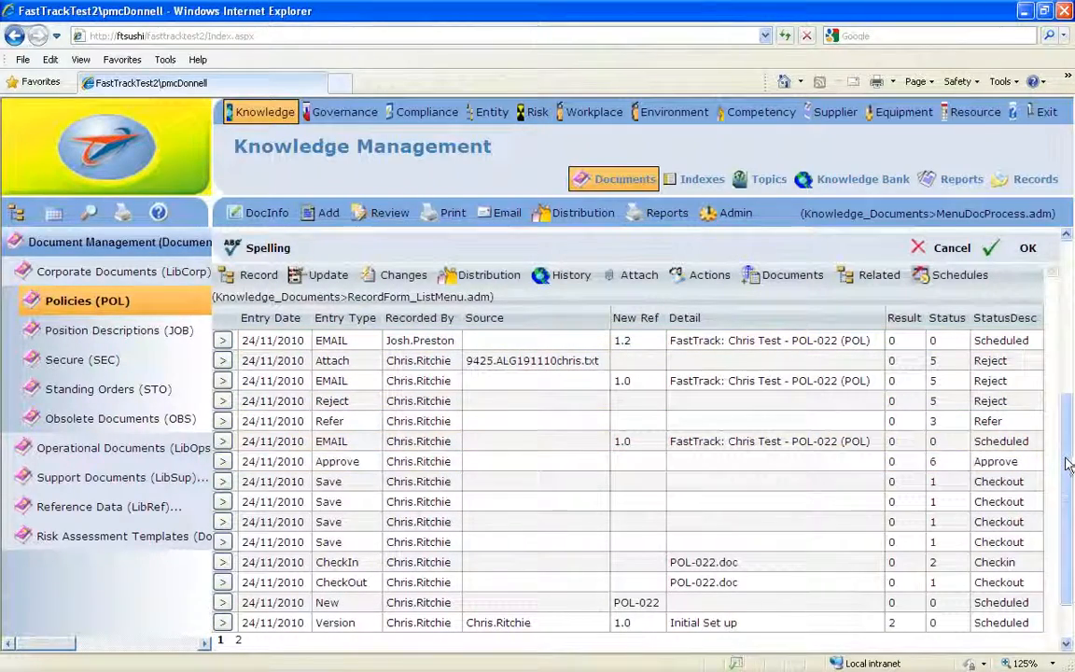
drag(1065, 462, 1074, 385)
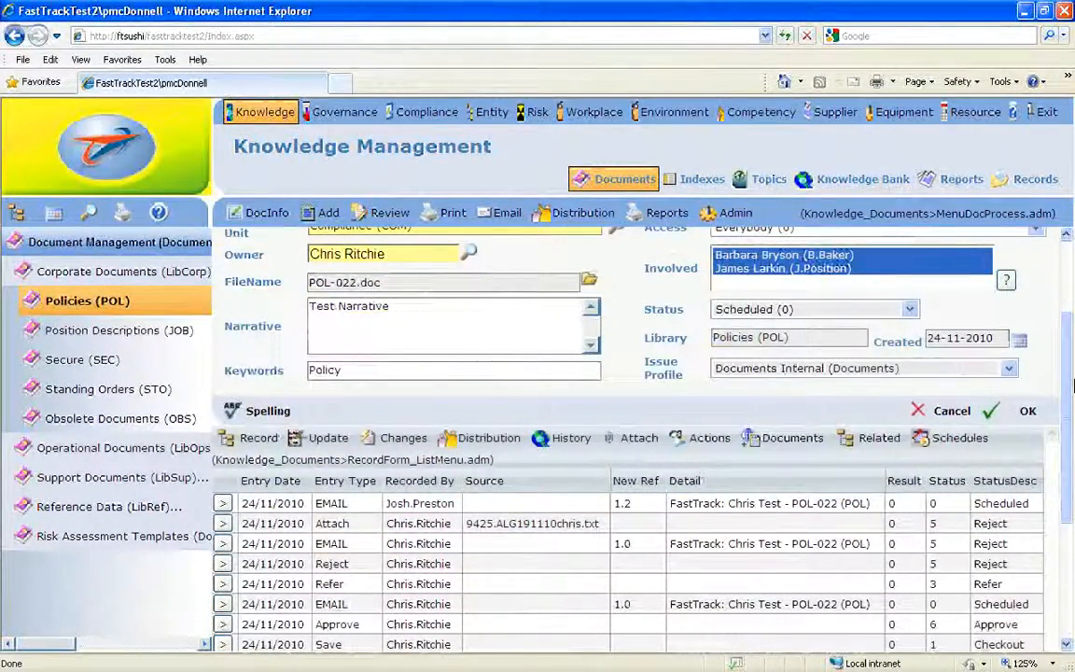
- View the attachments of POL-022, then return to its history and review the entries alongside the document header
click(639, 442)
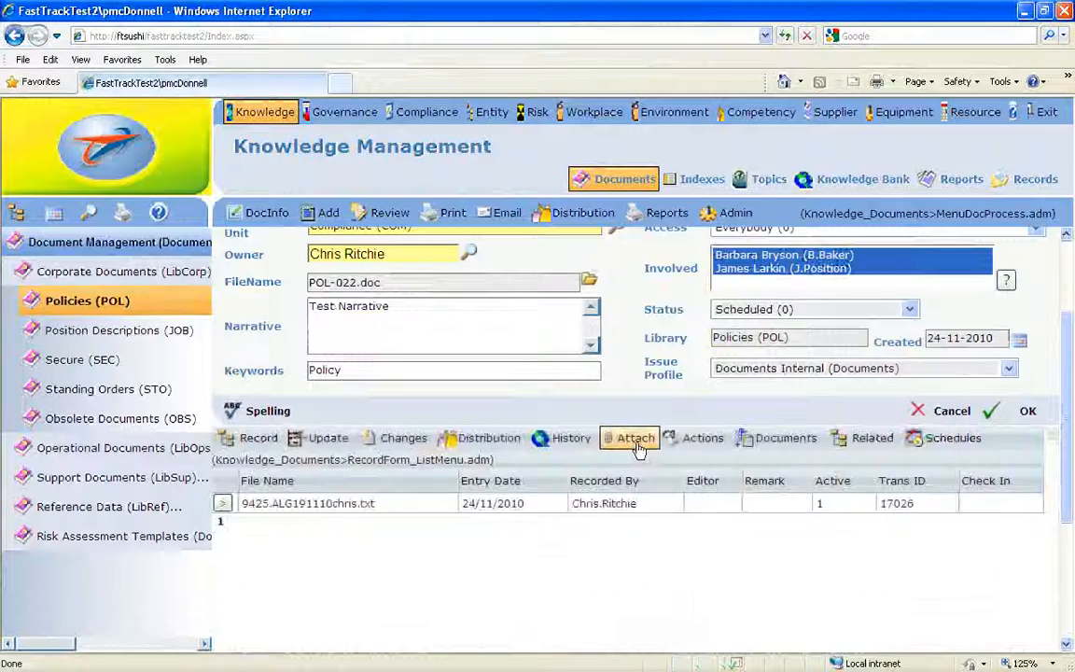
click(568, 446)
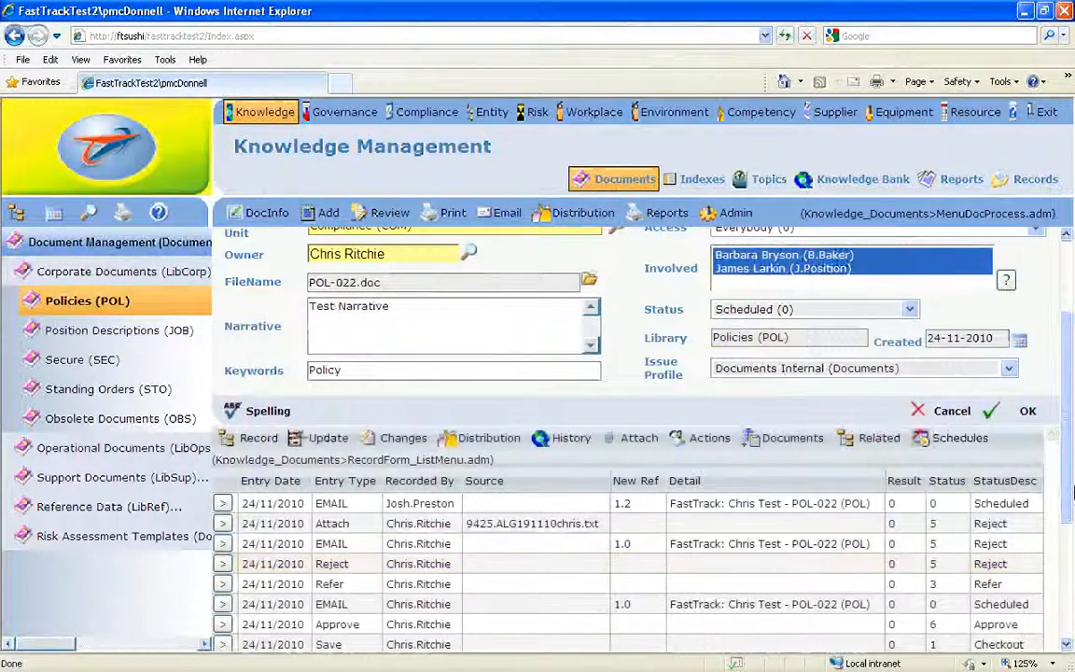
drag(1069, 357, 1069, 457)
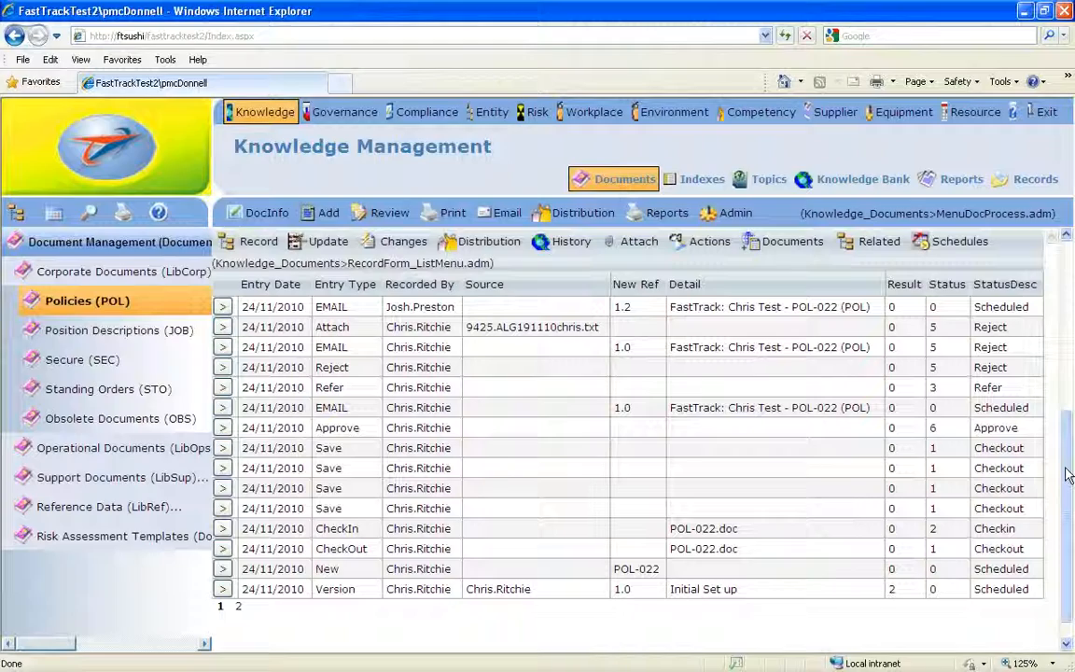
drag(1069, 476, 1071, 350)
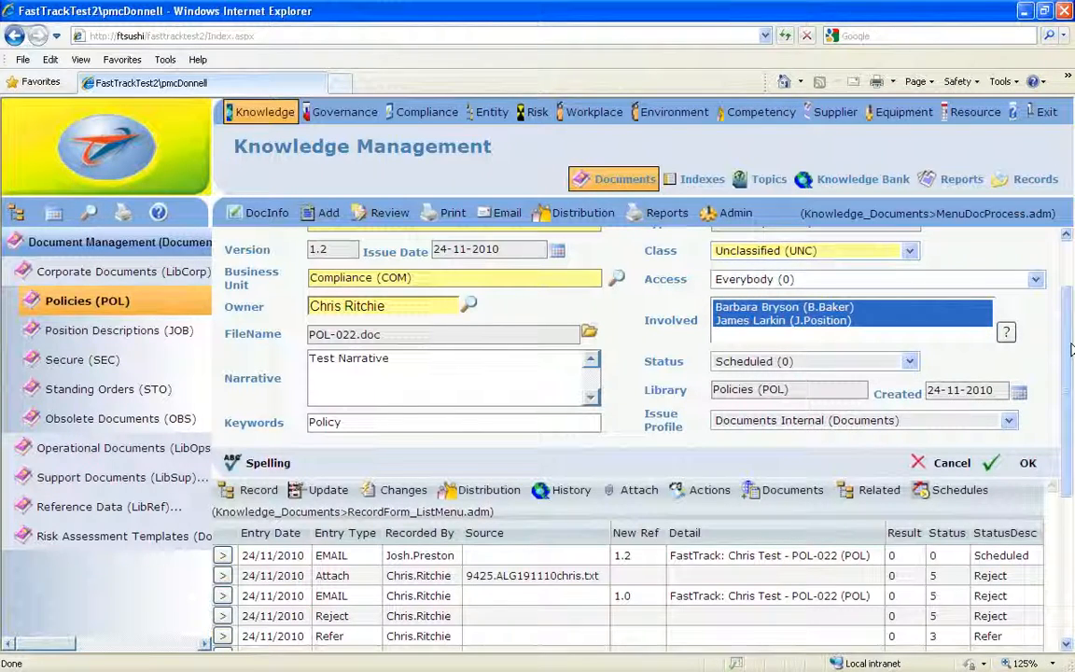
drag(1067, 340, 1067, 401)
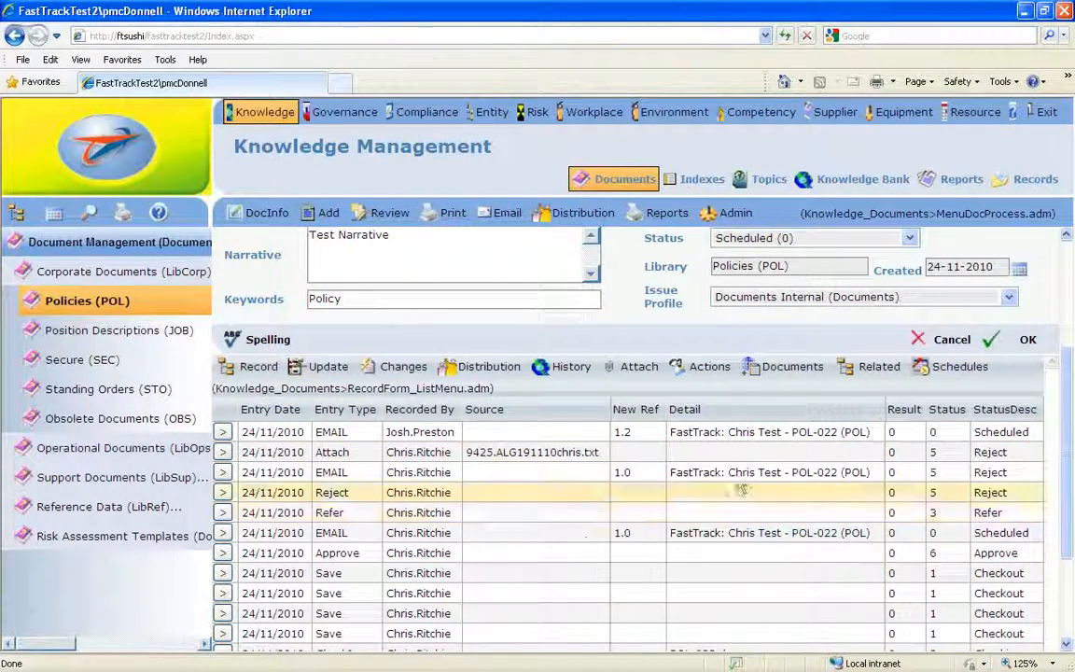
drag(1067, 431, 1067, 308)
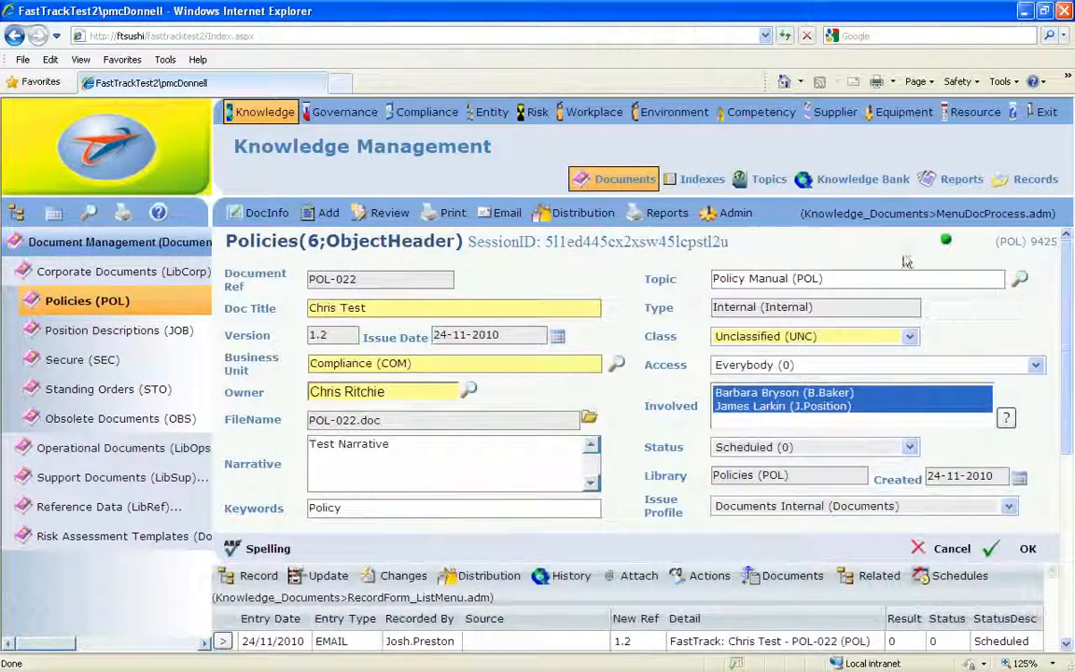
- Sort the Policies document list by RecRef and reopen the document information of POL-022
click(594, 180)
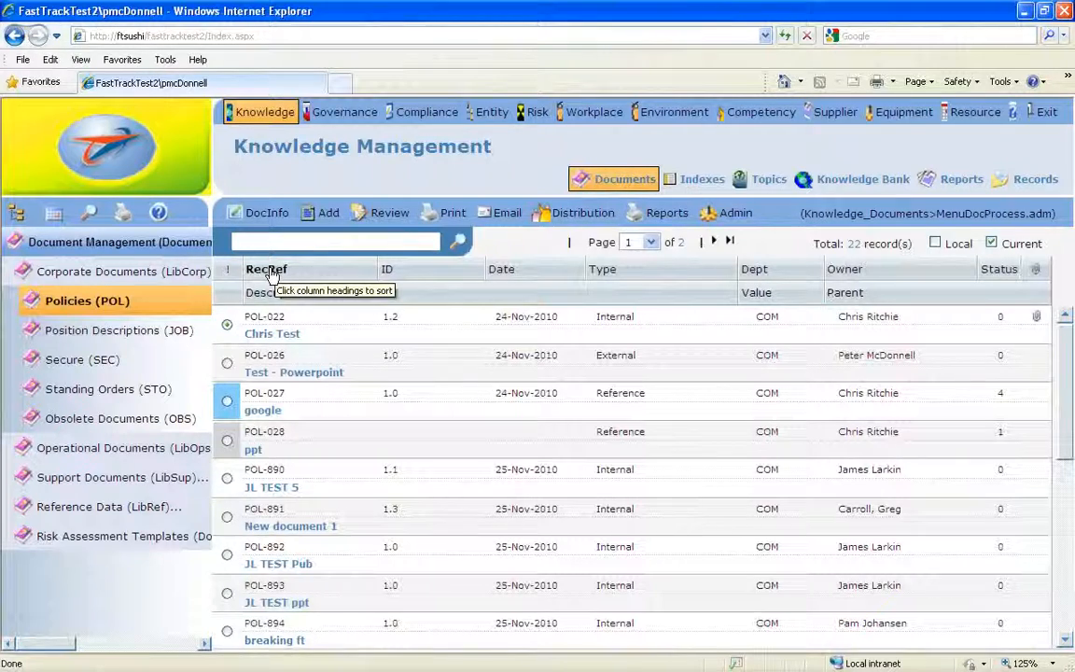
click(272, 273)
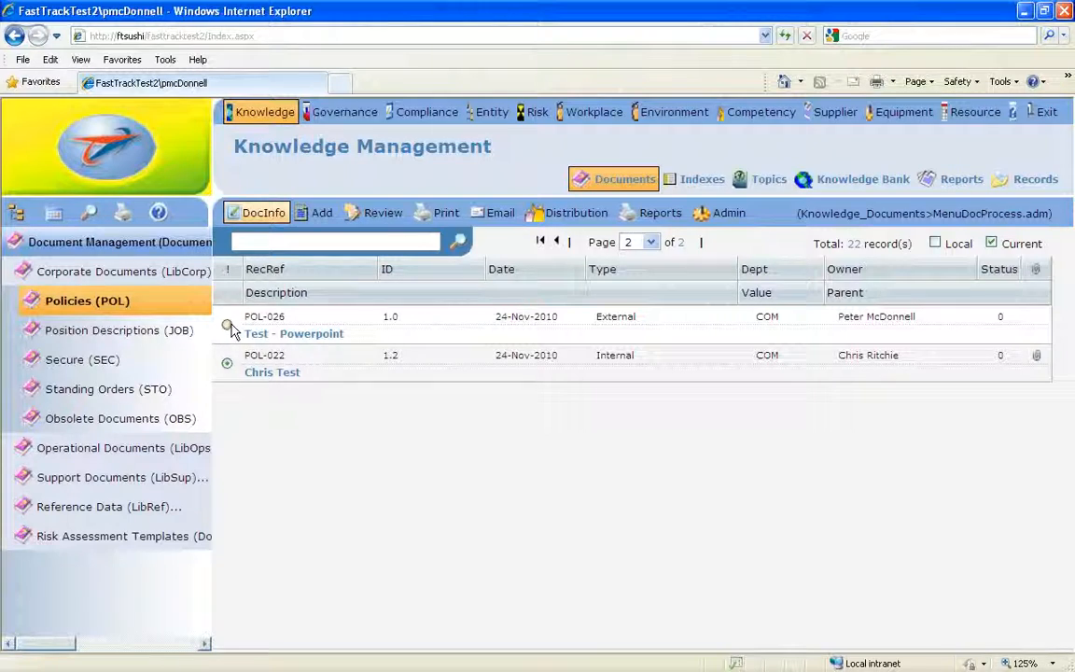
click(257, 212)
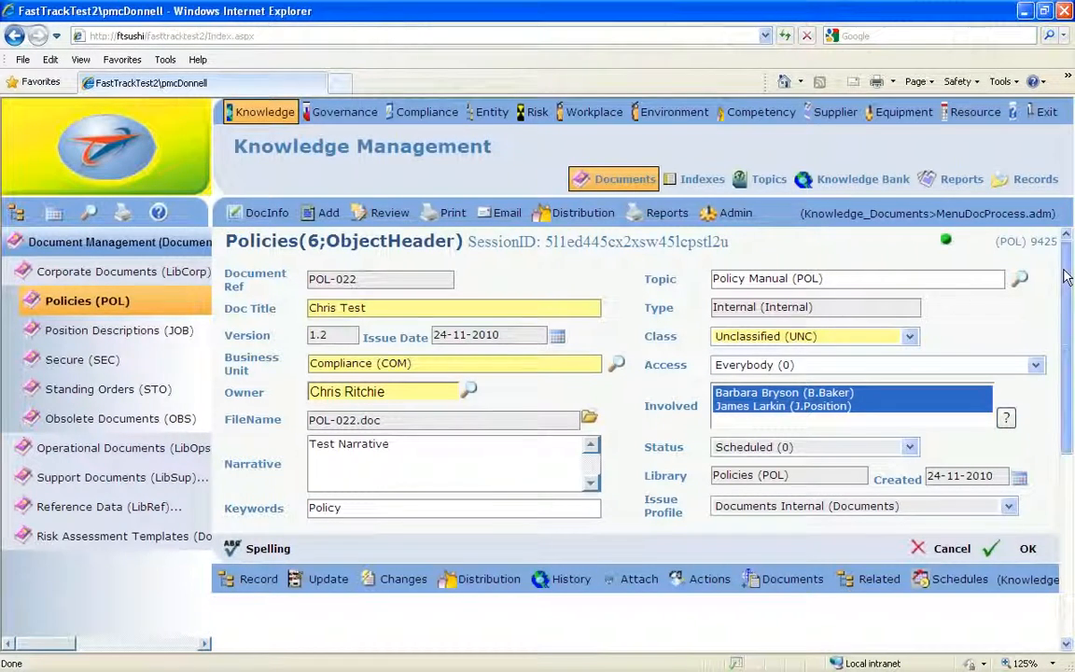
- Bring up the history entries again beneath the reopened POL-022 document header
drag(1061, 280, 1065, 369)
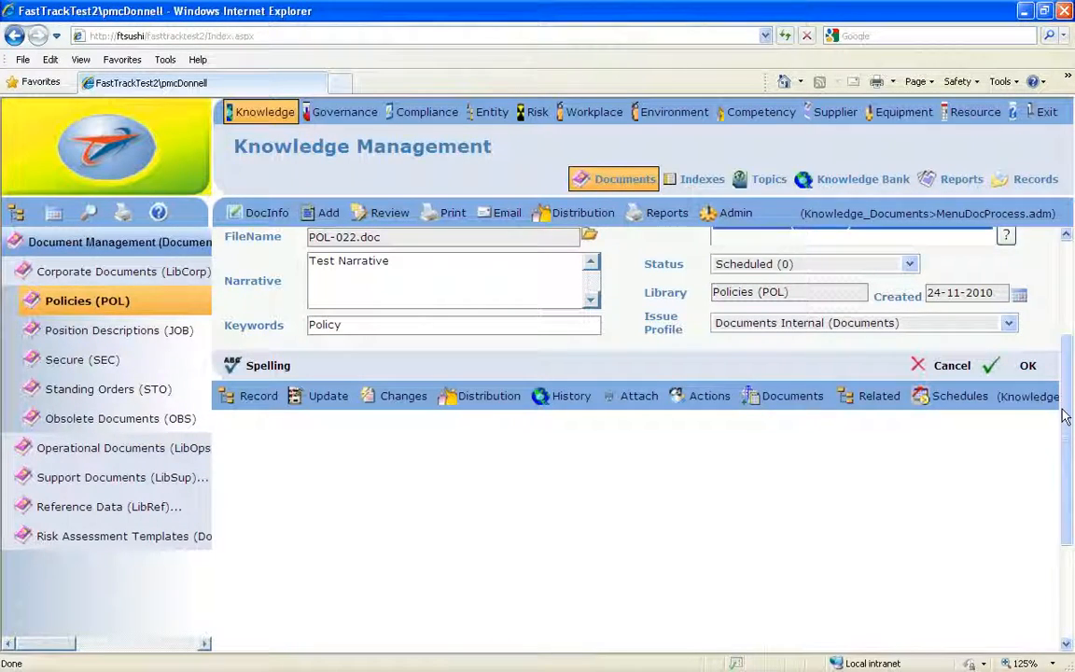
scroll(1064, 417, up, 1)
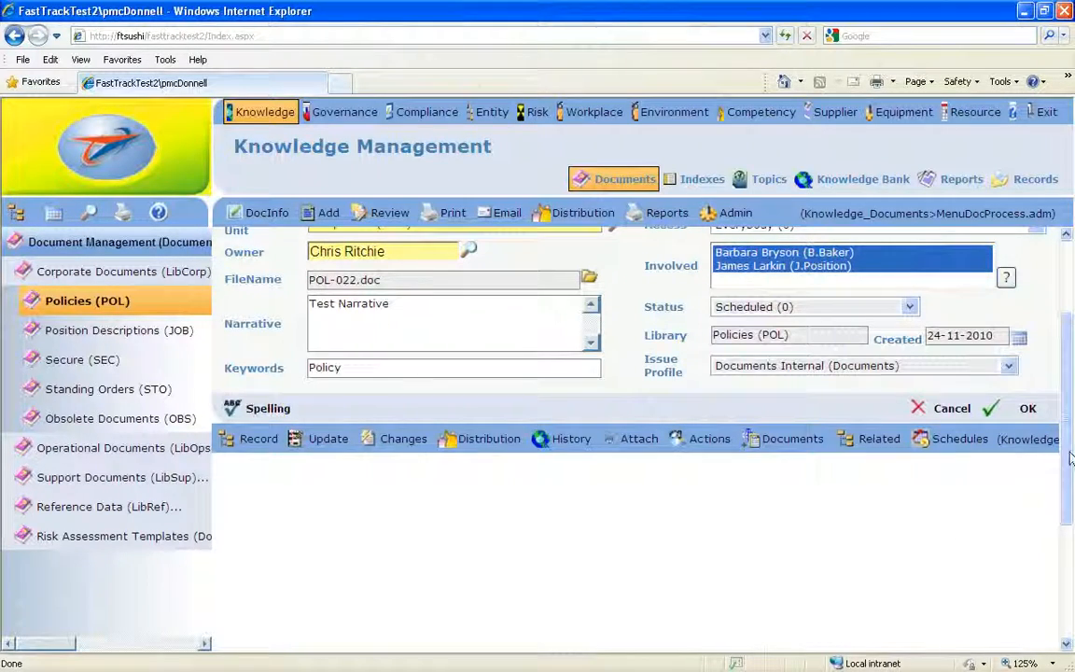
drag(1071, 457, 1064, 492)
click(569, 381)
click(572, 453)
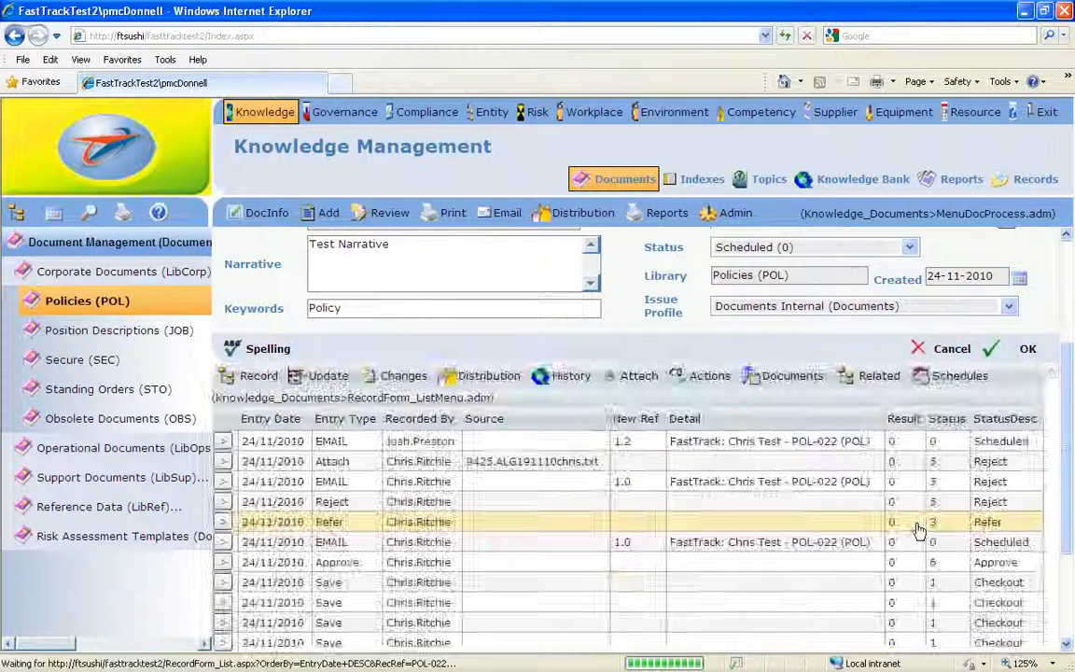